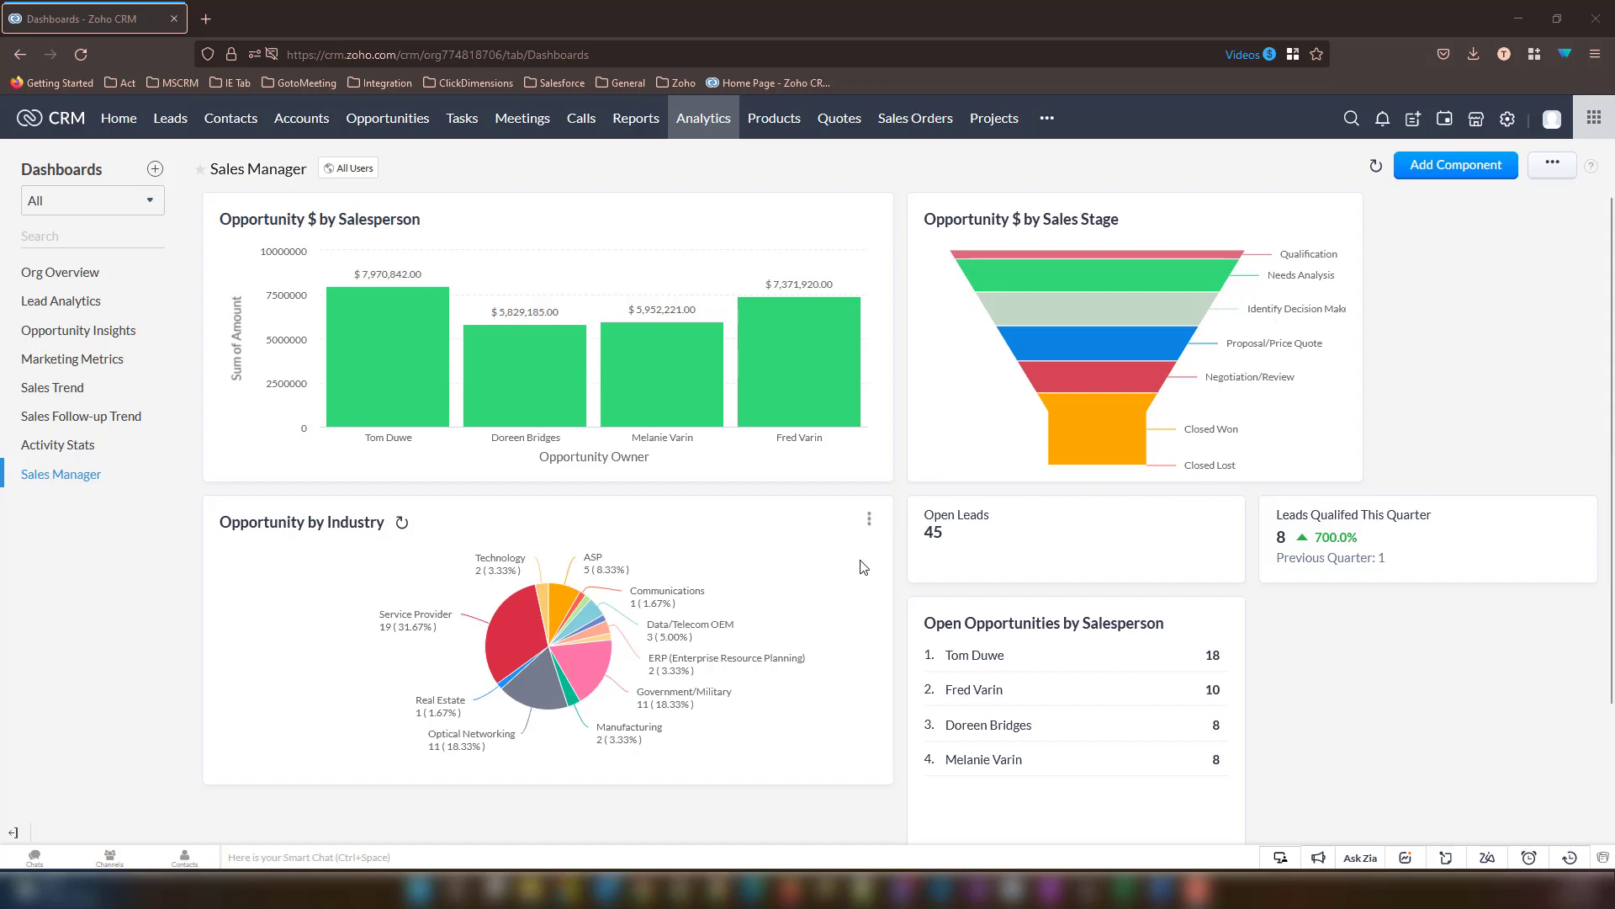
Start a Bar target meter component for the Sales Manager dashboard and name it "Won Opportunities this Year".
click(1441, 162)
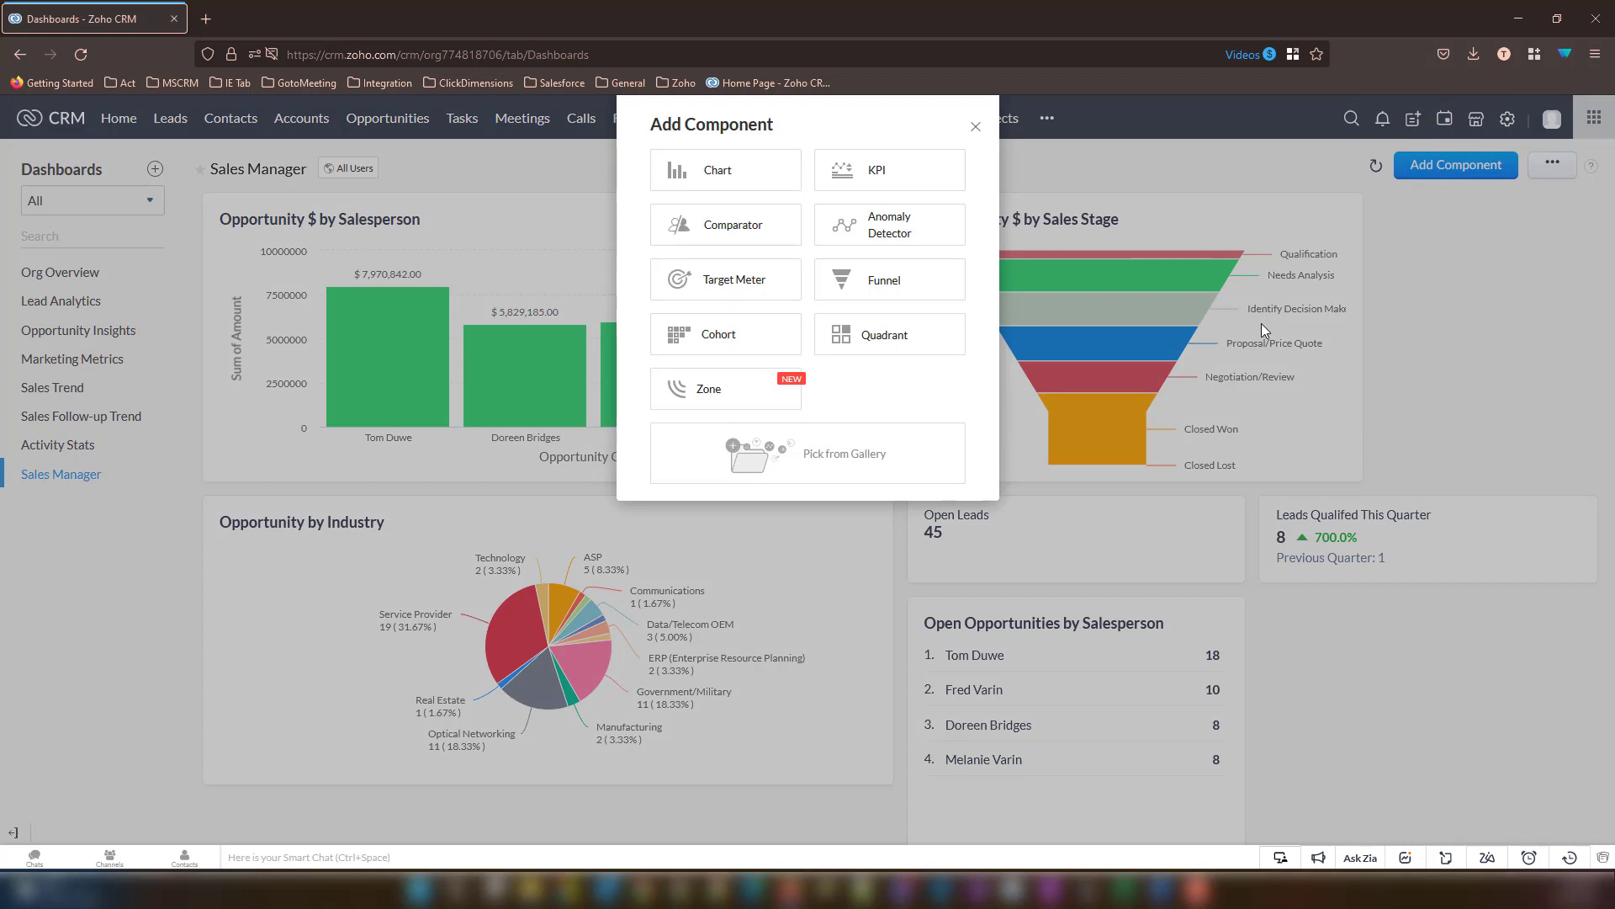
click(720, 290)
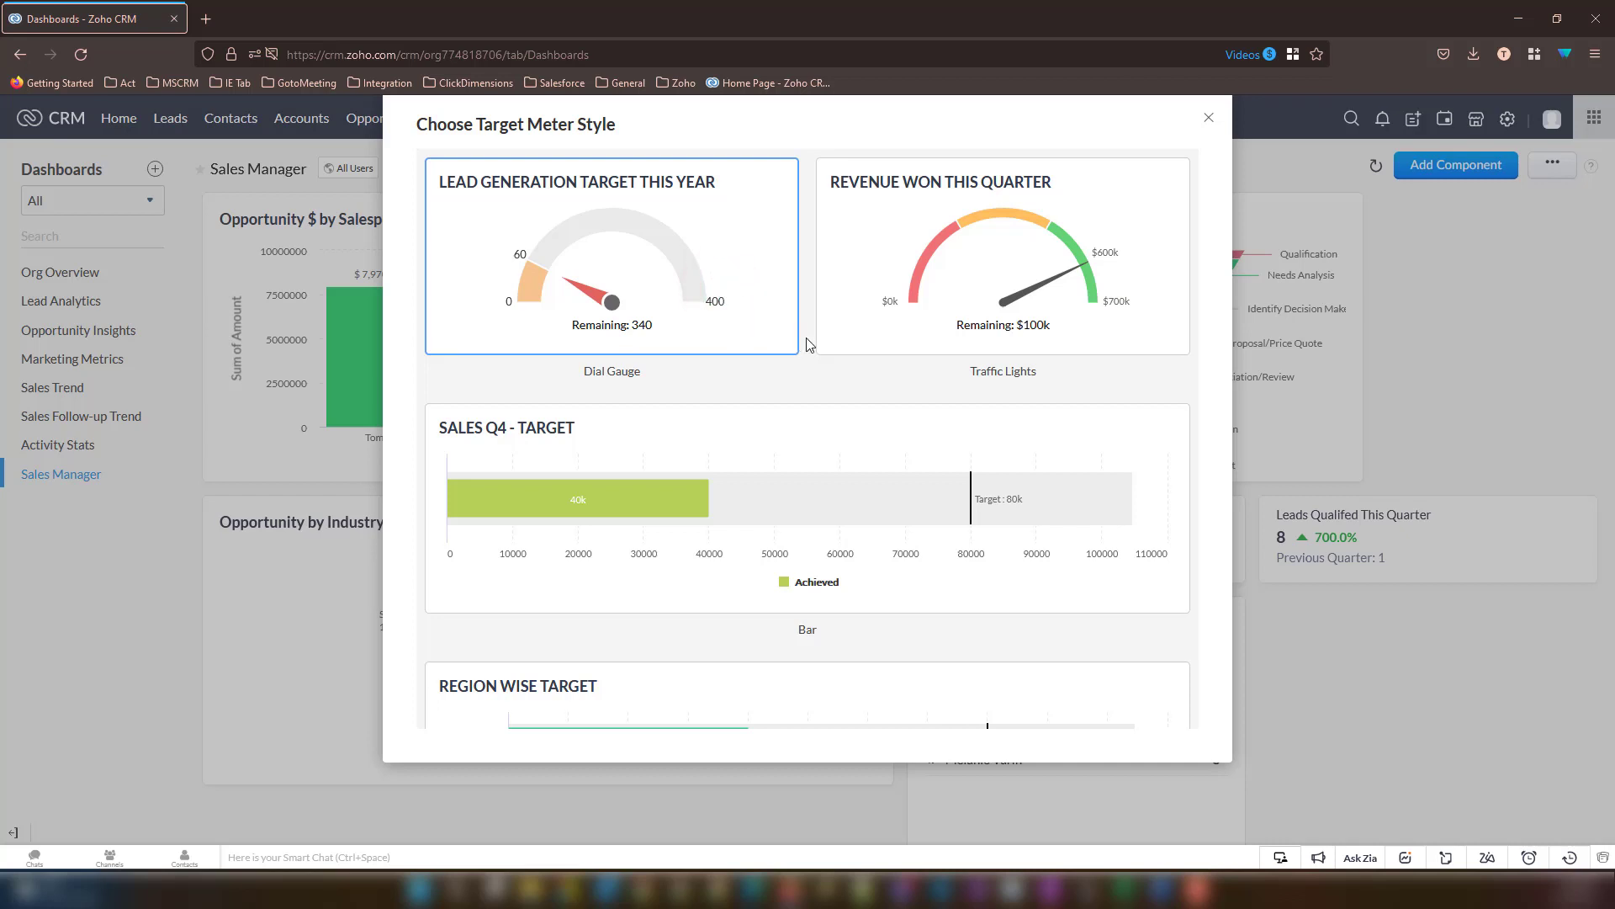
click(870, 538)
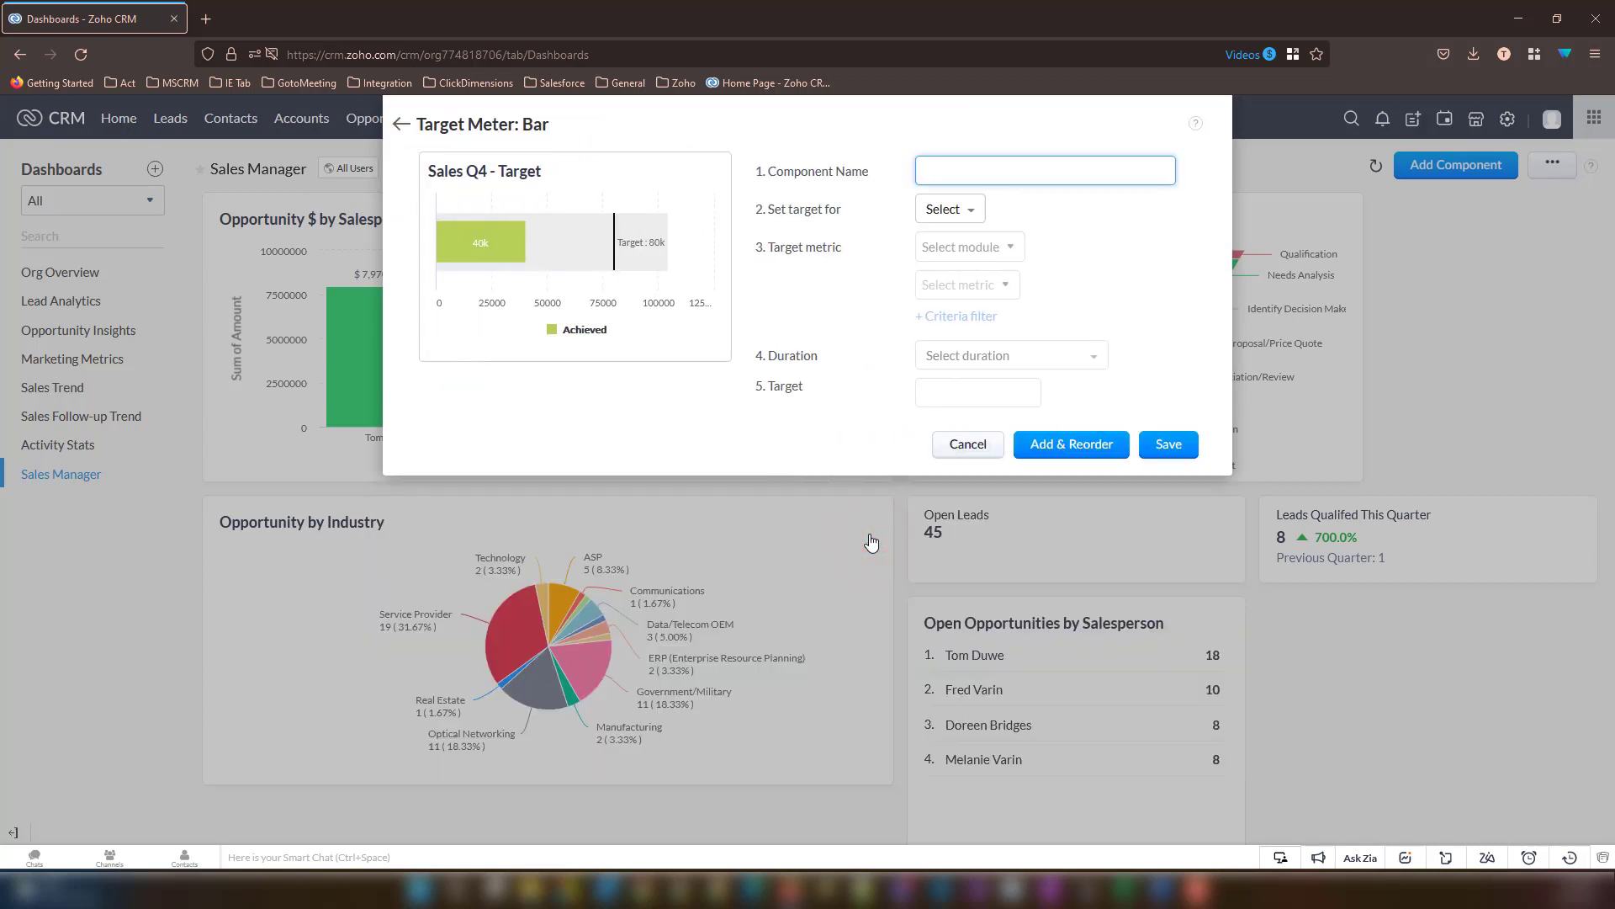
click(965, 173)
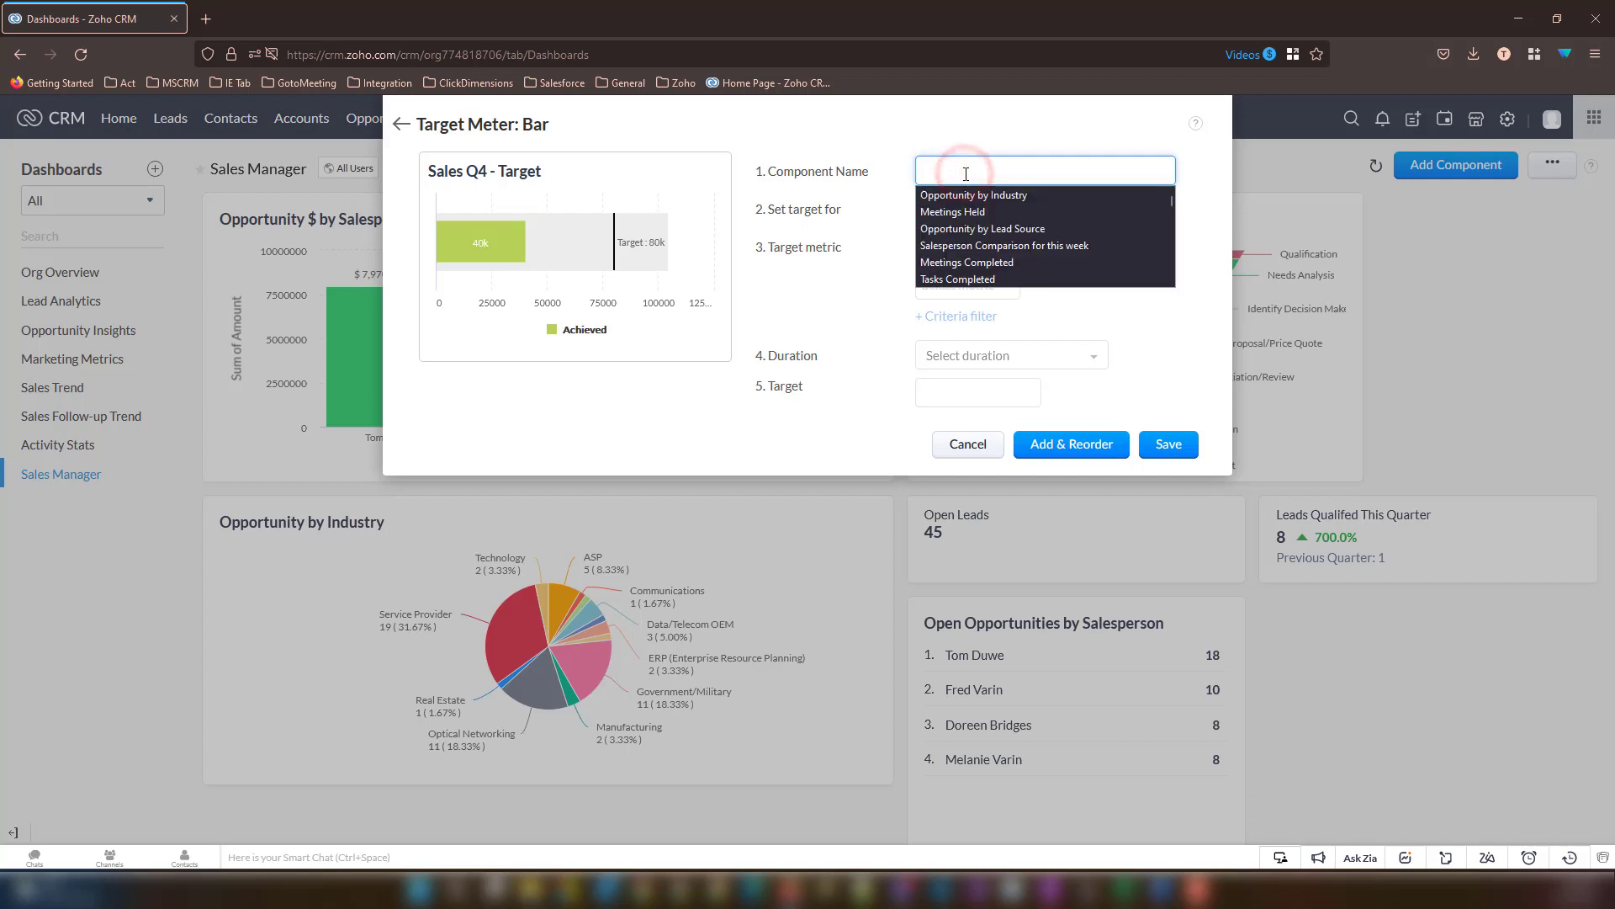
text(Won)
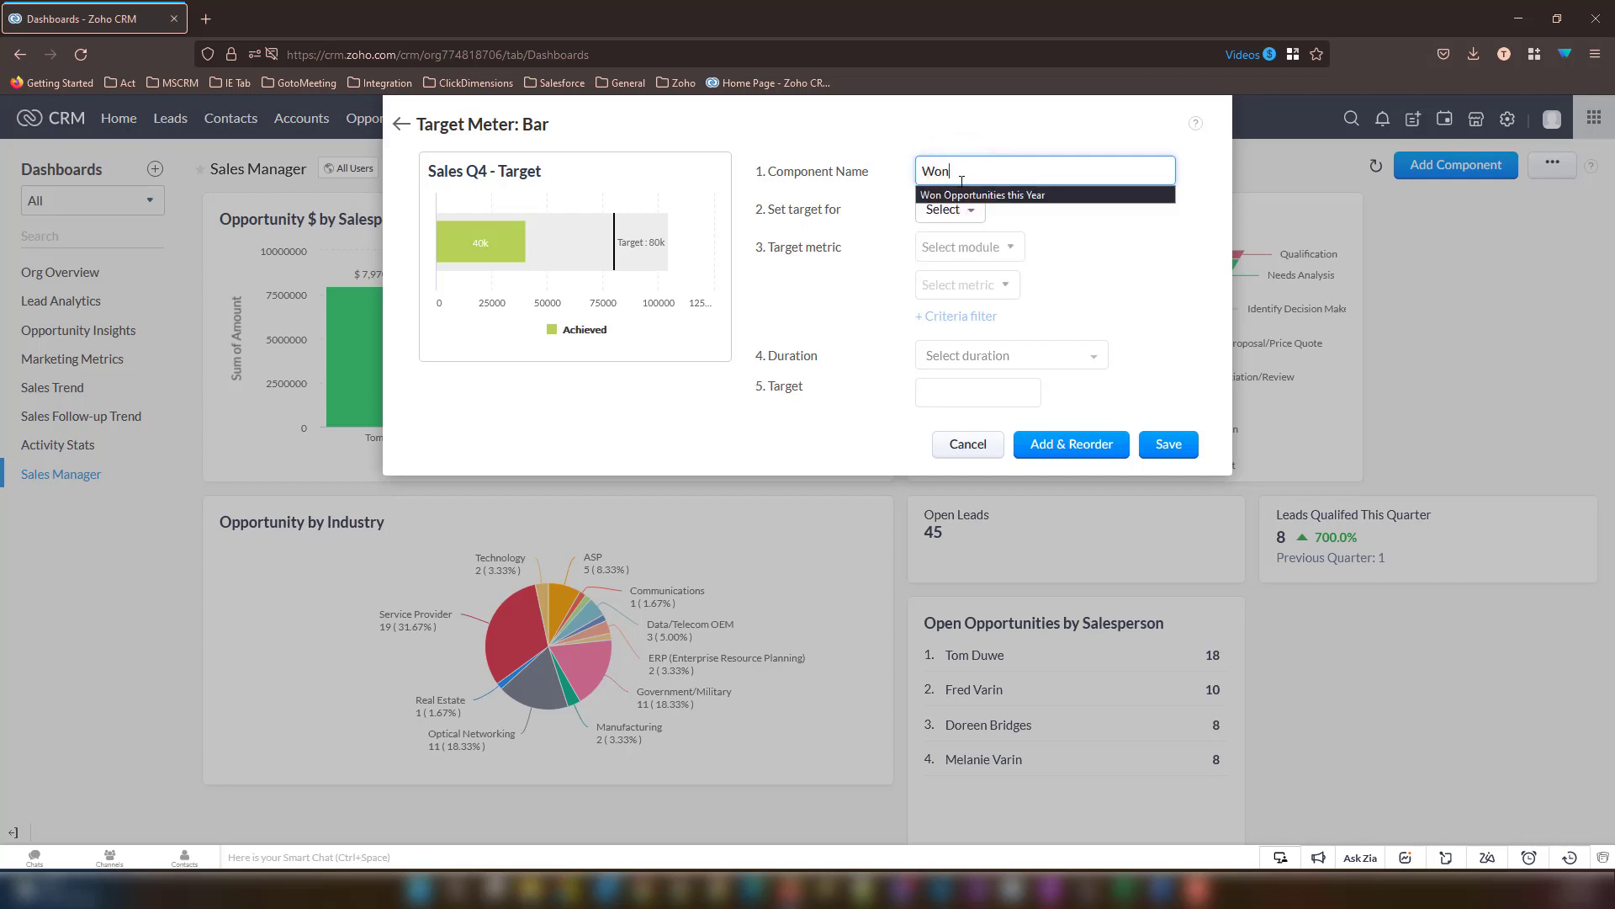
click(963, 195)
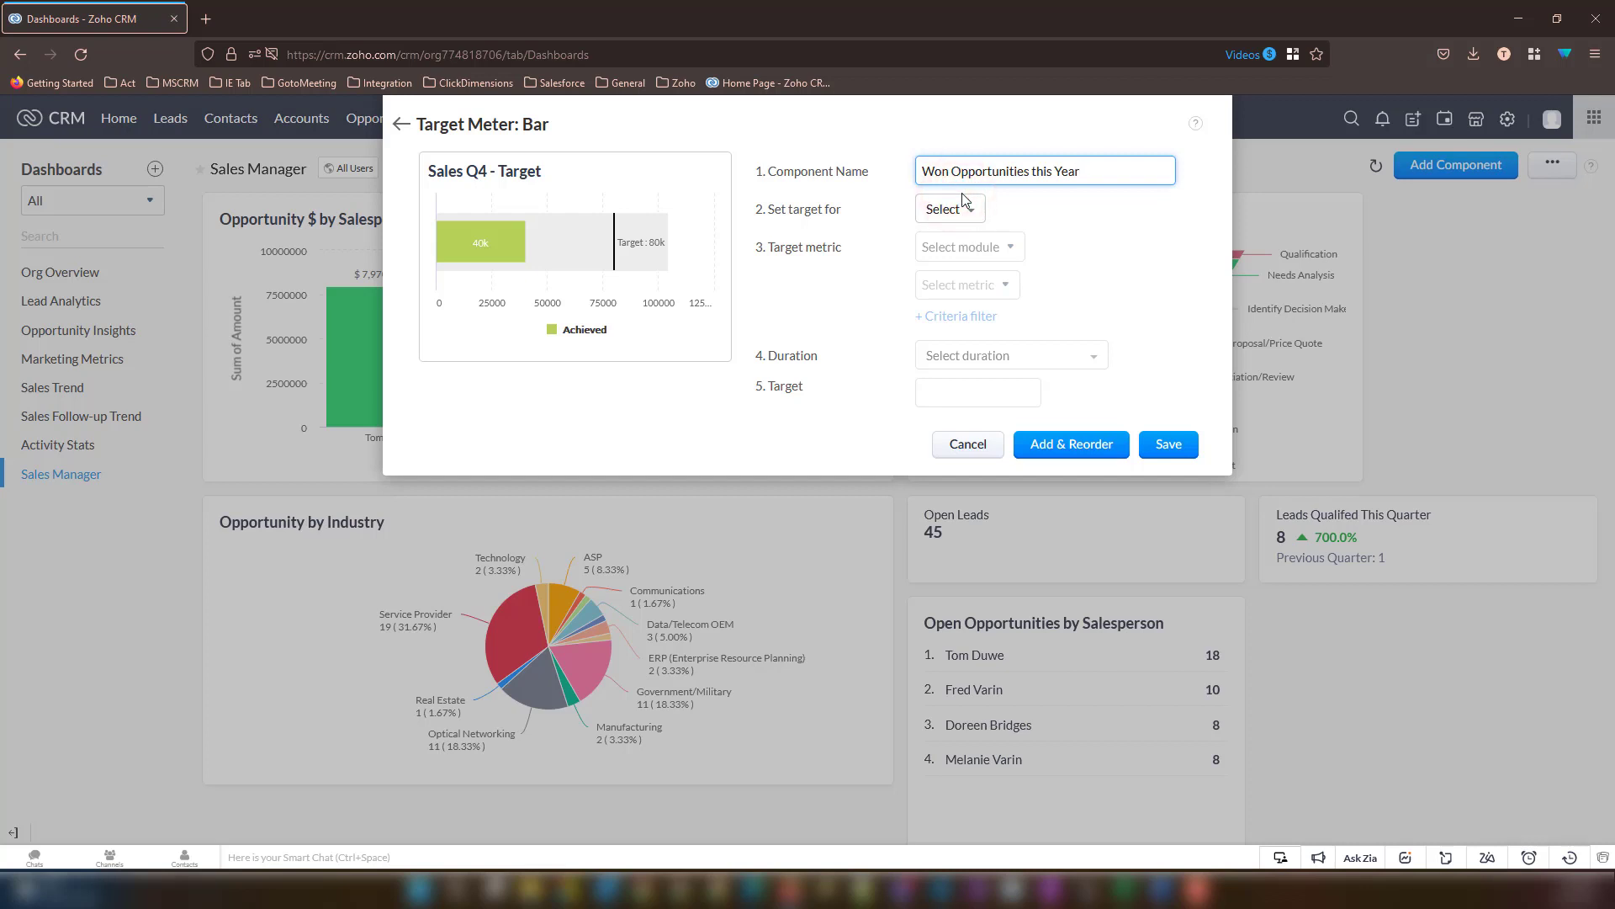
Set the target for the Entire Org and use Sum of Amount from the Opportunities module as the metric.
click(970, 208)
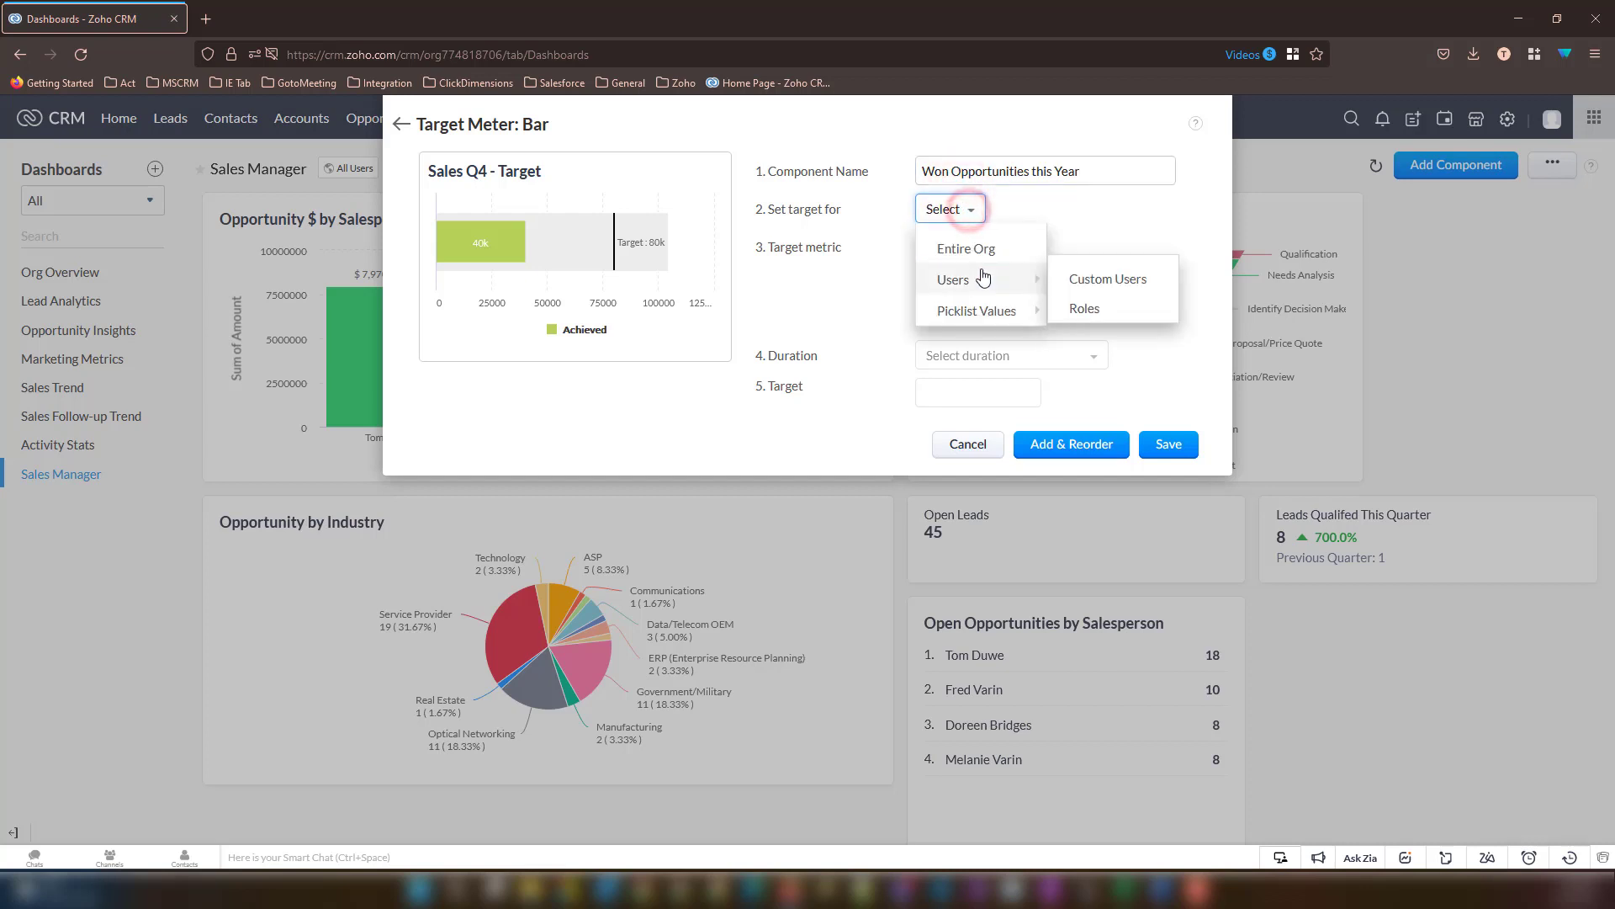
click(966, 249)
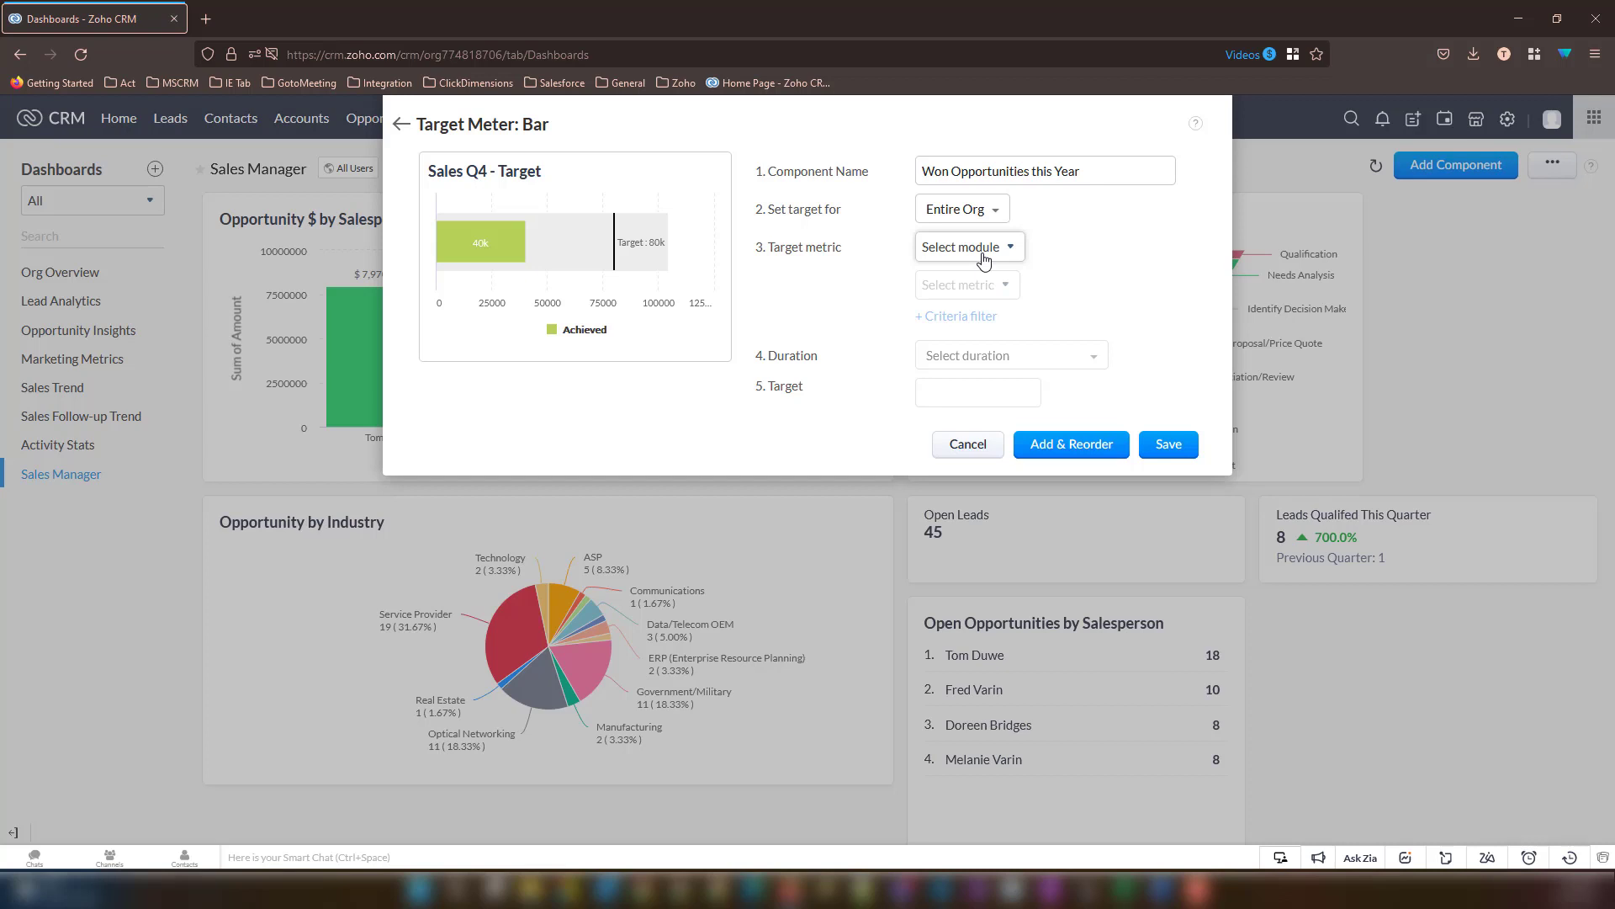
click(959, 242)
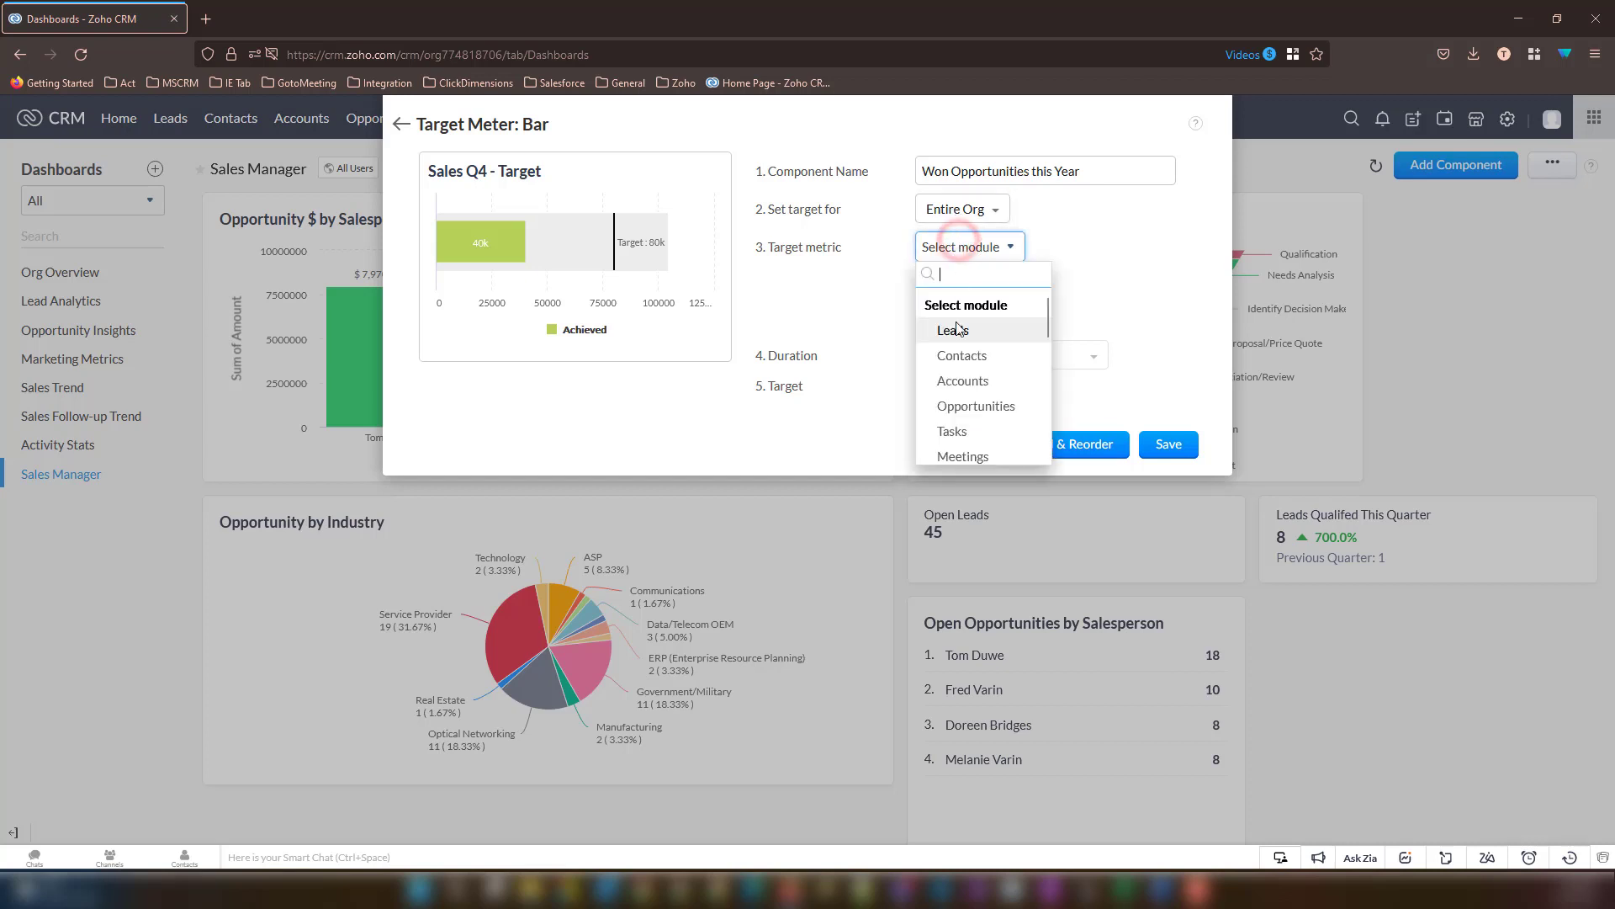
click(956, 407)
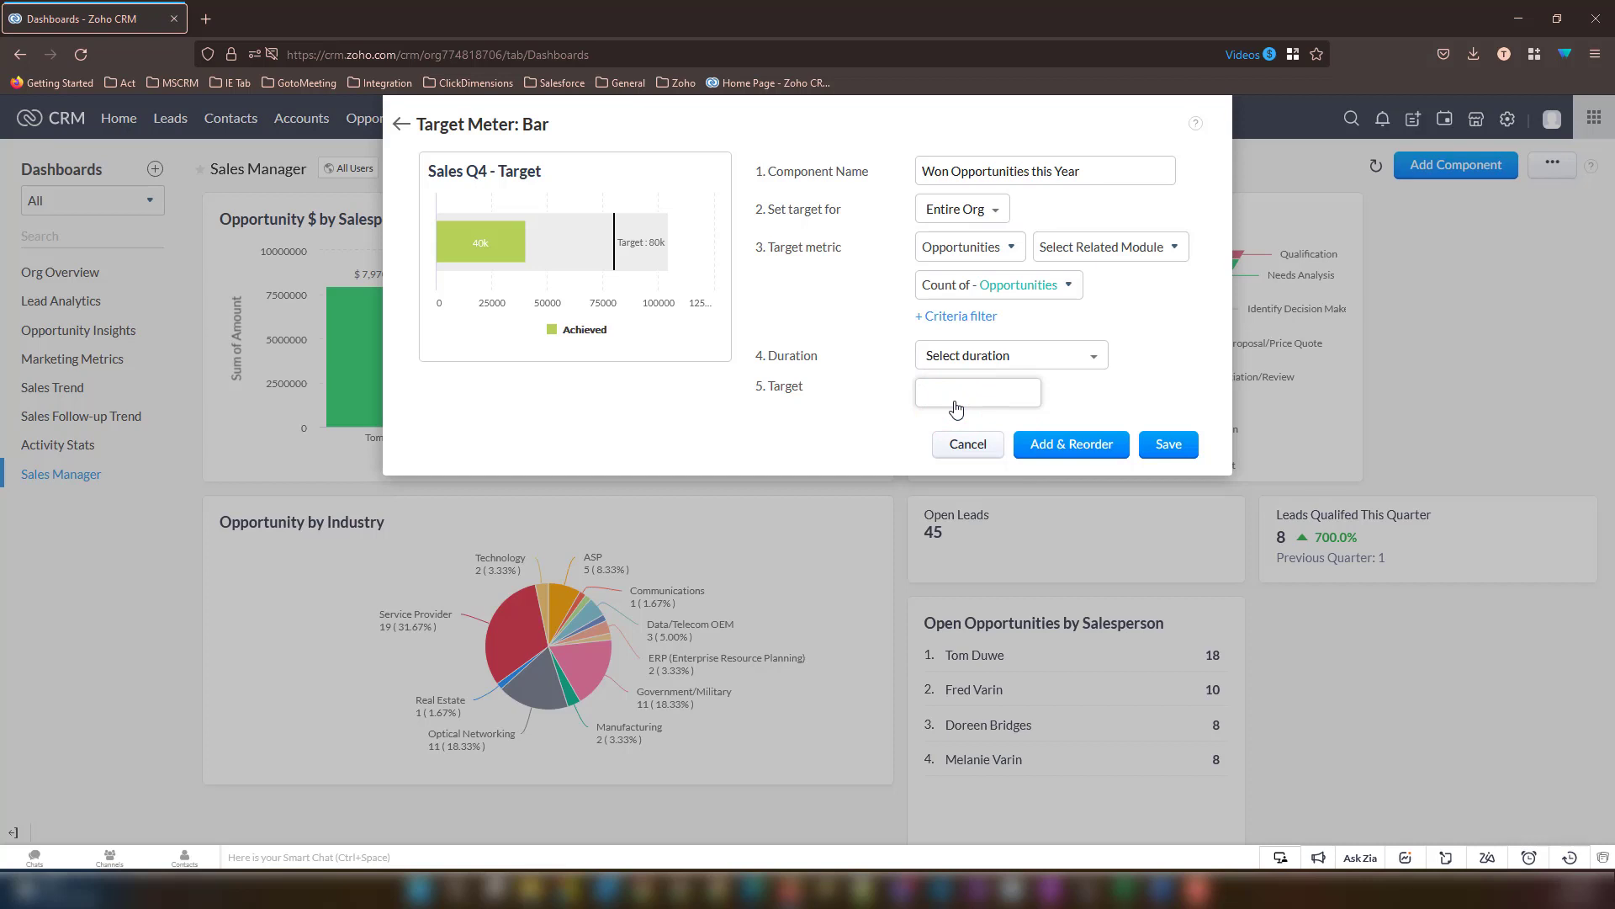
click(993, 284)
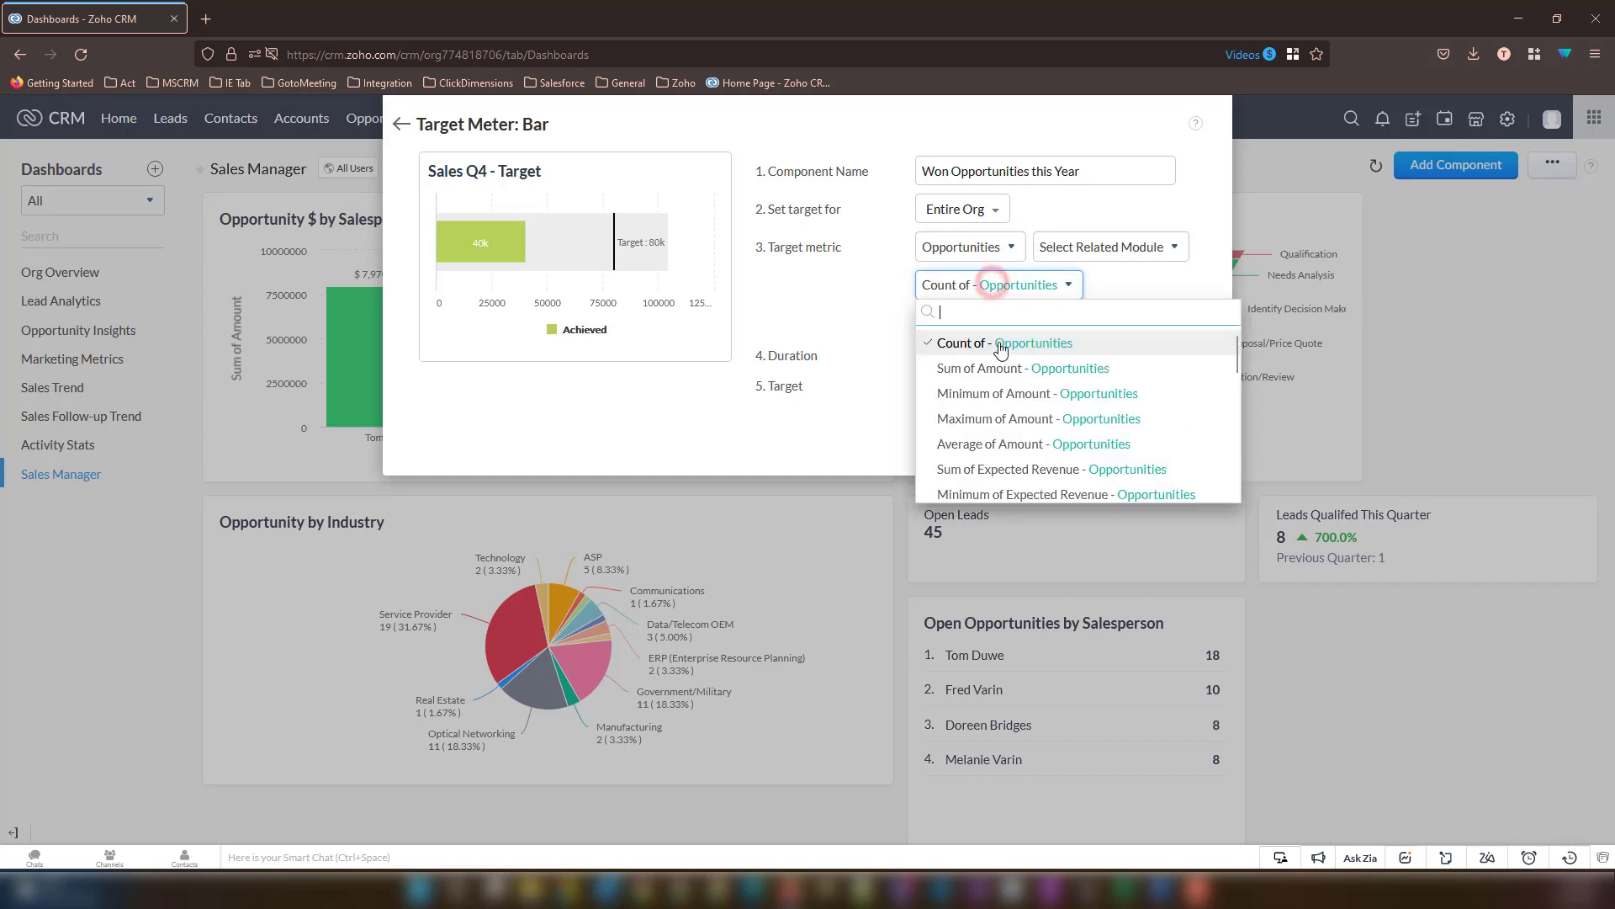
click(986, 377)
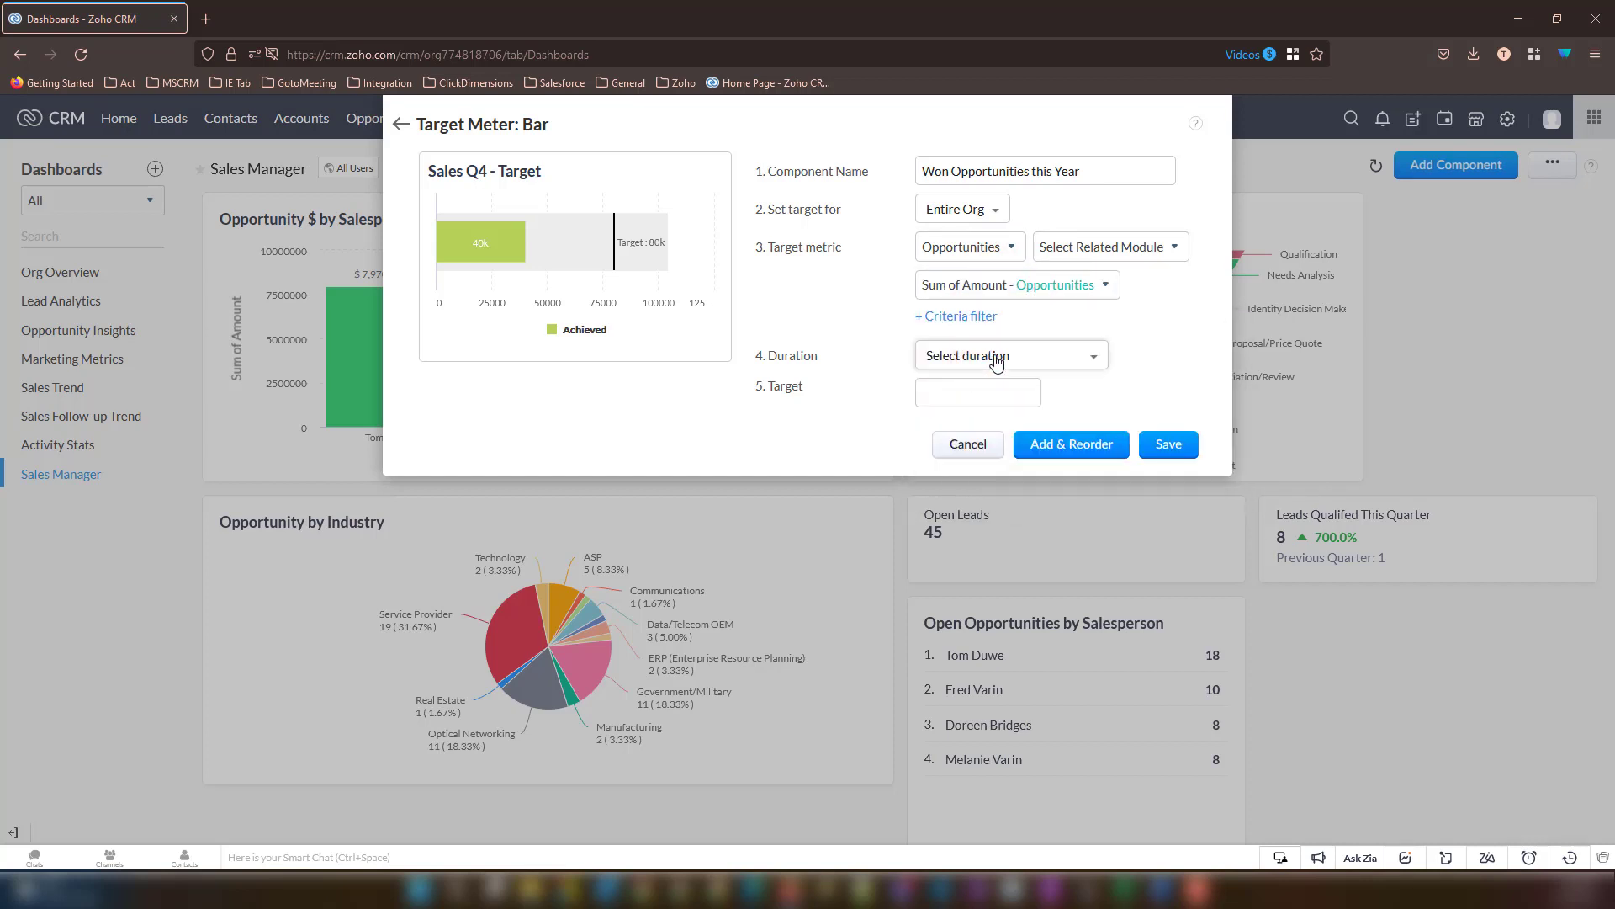
Add a criteria filter to the target metric requiring that Stage is WON.
click(981, 320)
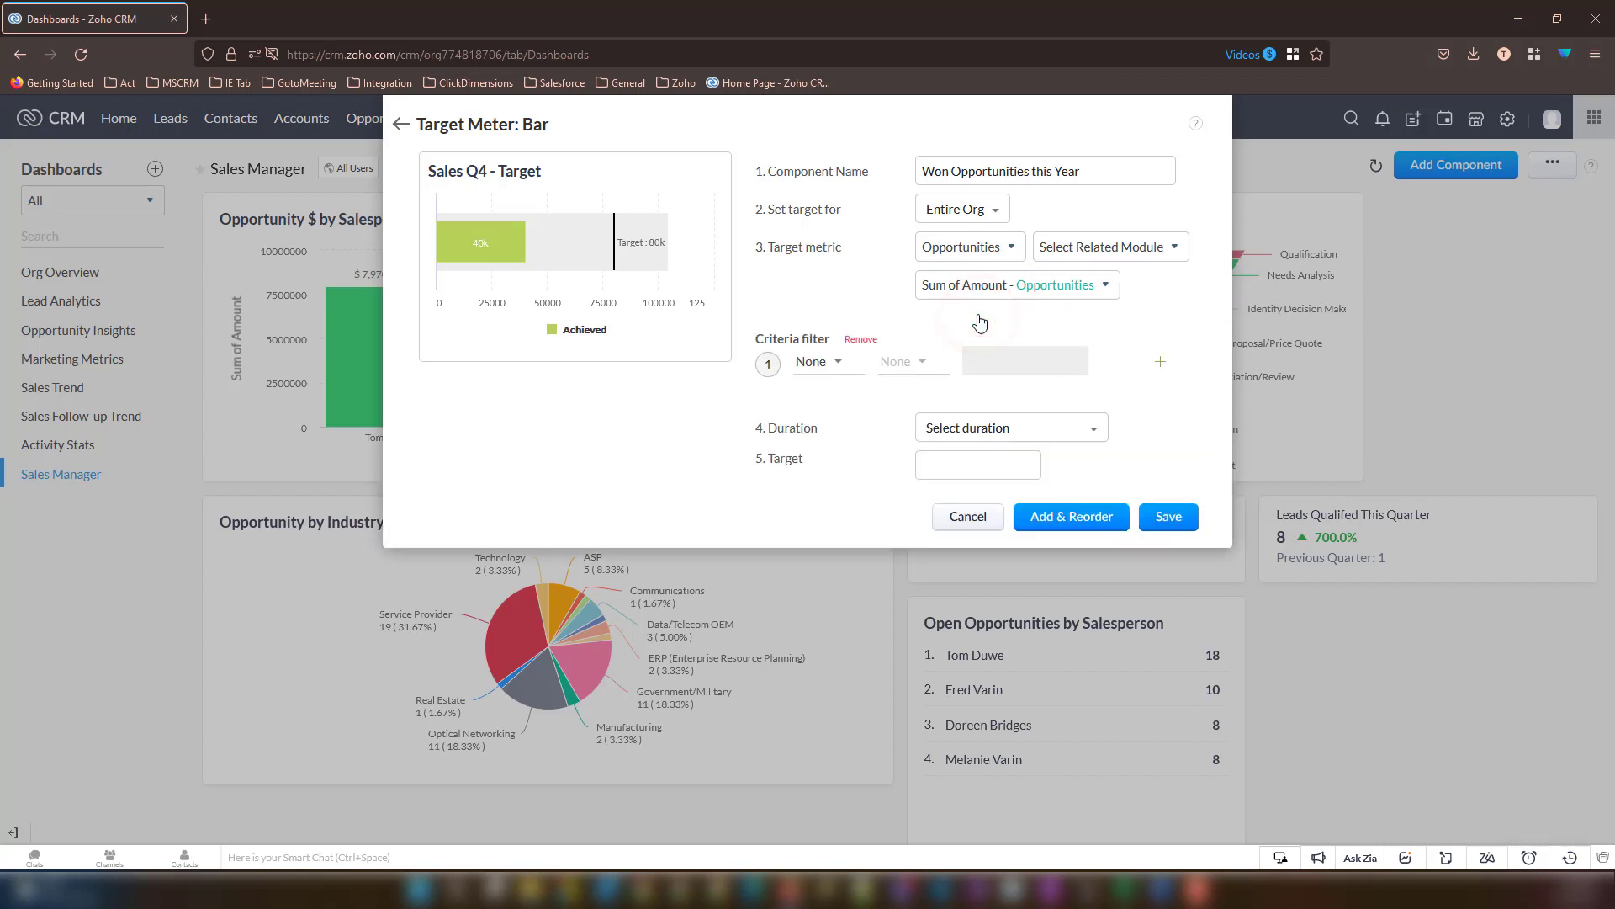
click(846, 363)
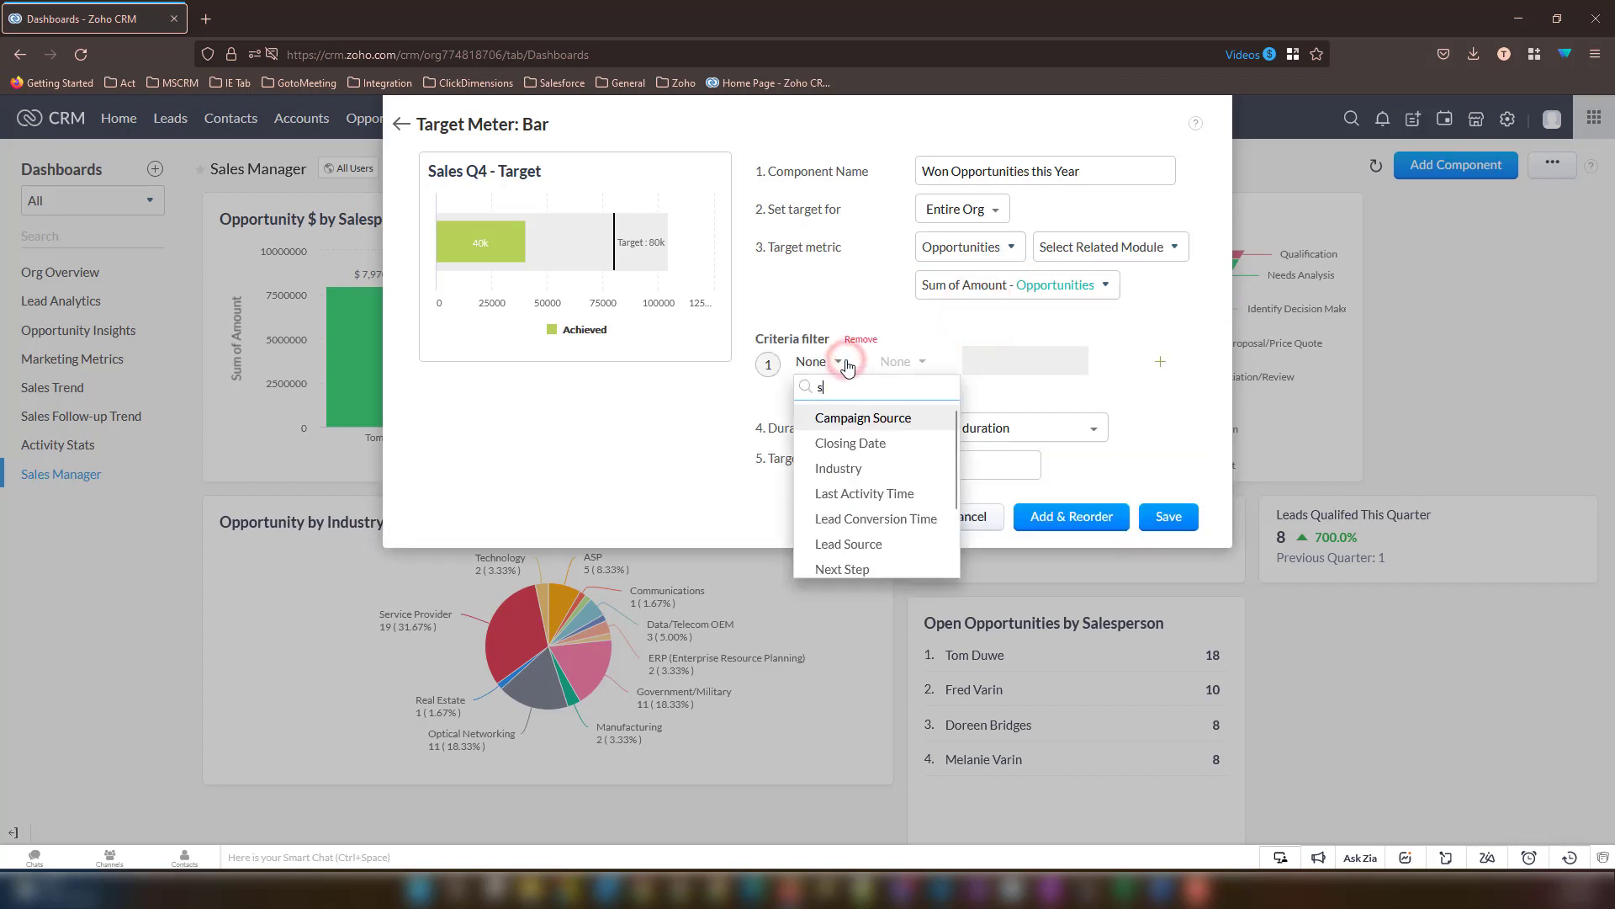
text(stage)
click(856, 416)
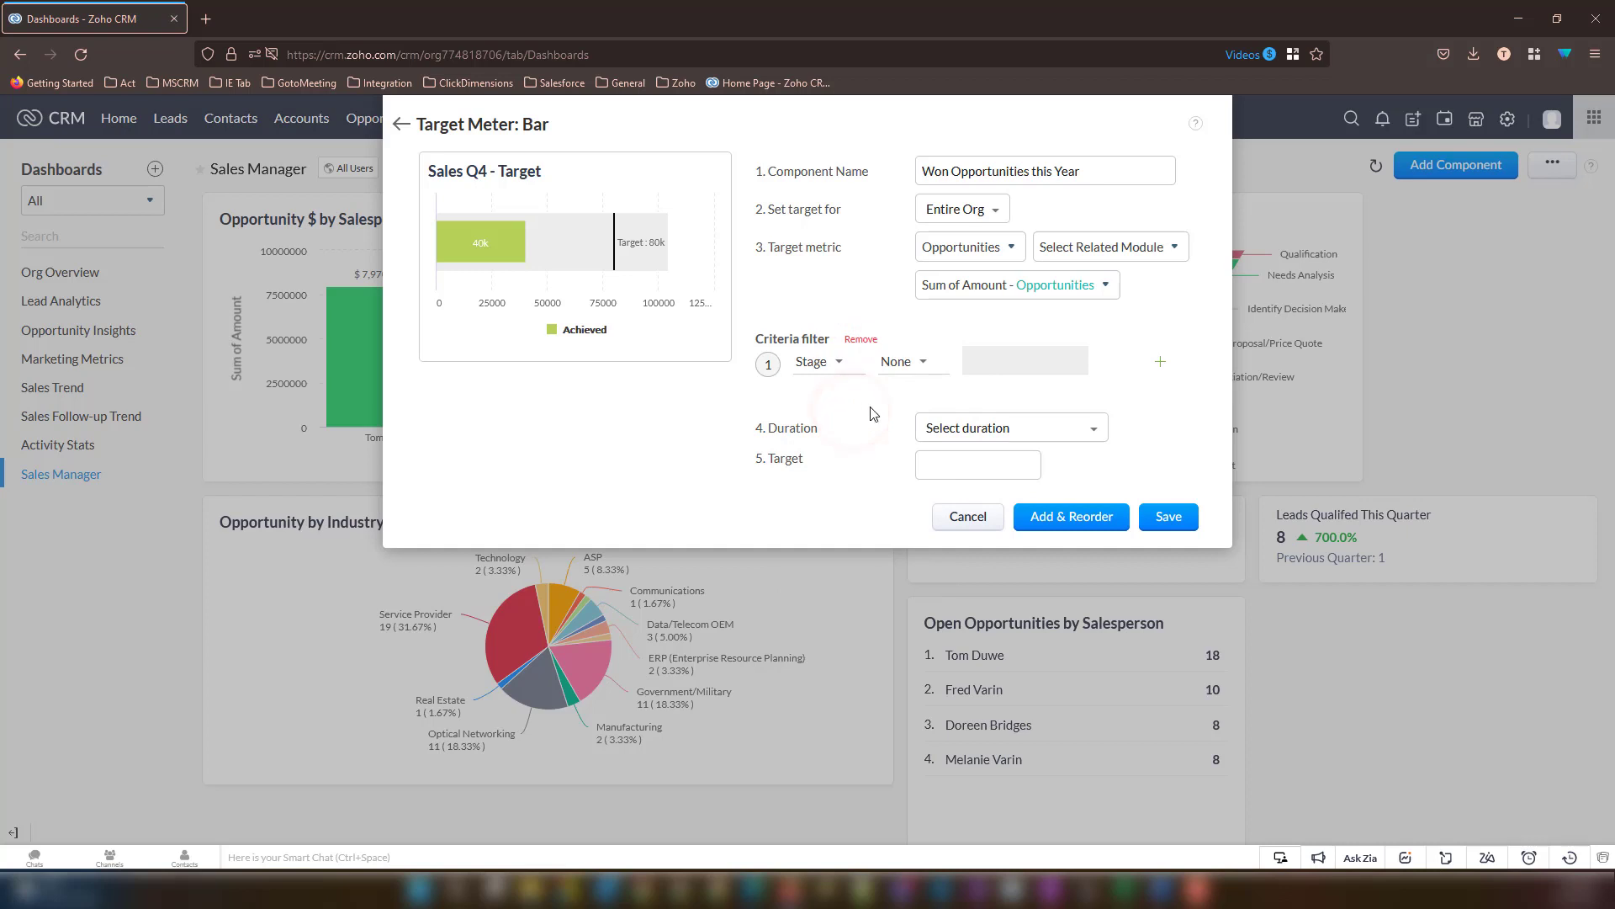
click(903, 363)
click(917, 513)
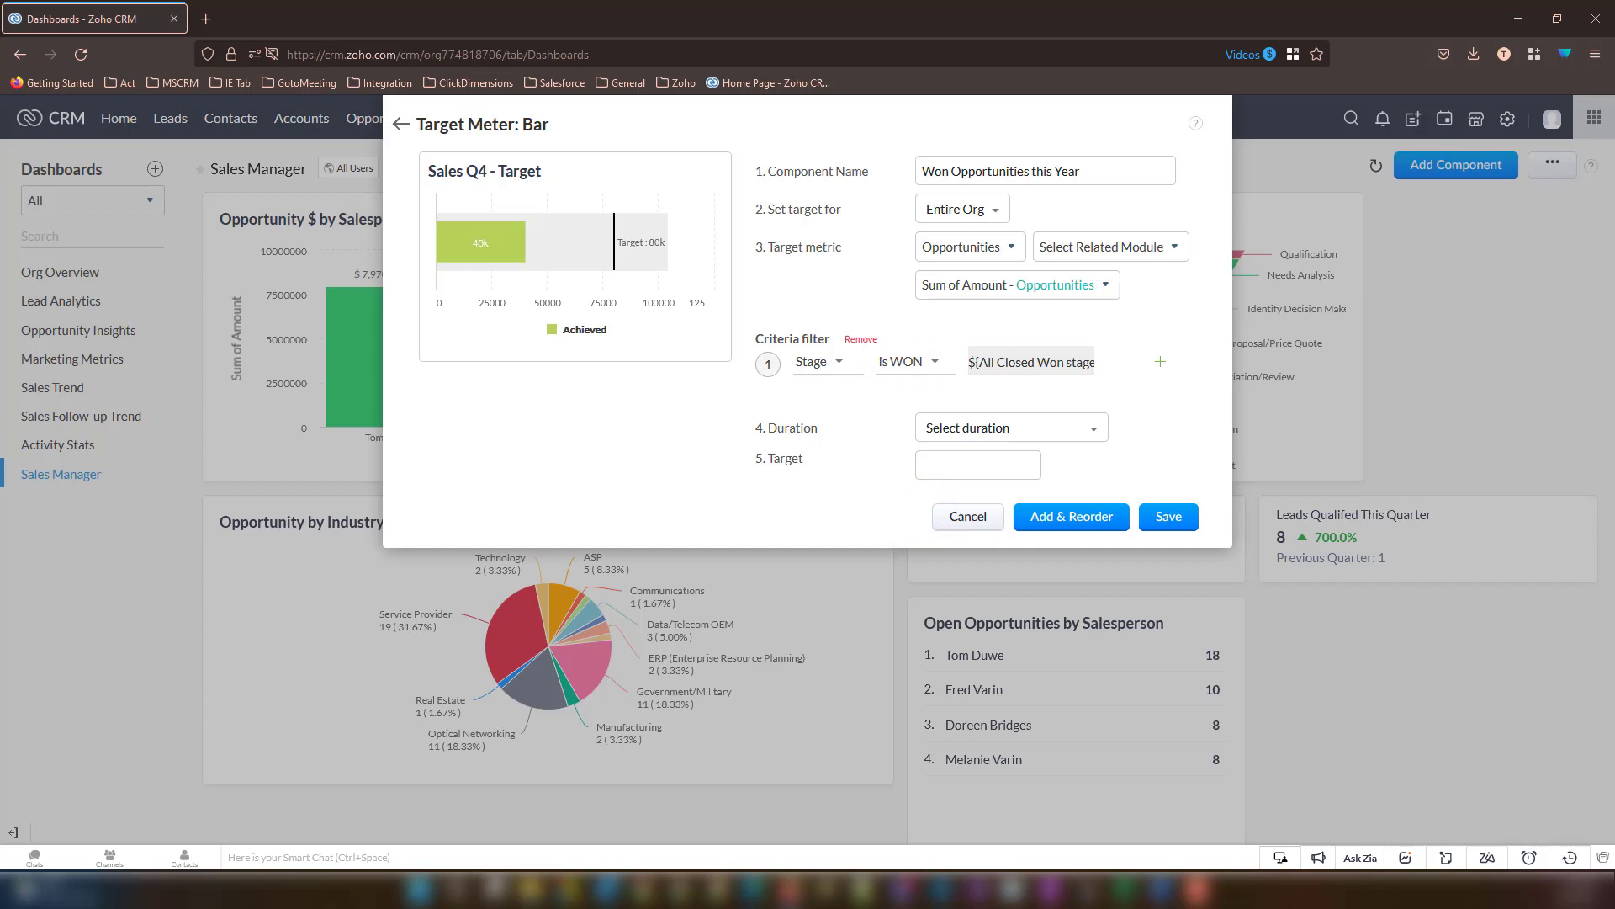
Set the target meter's duration to the opportunities' Closing Date within This Year.
click(967, 435)
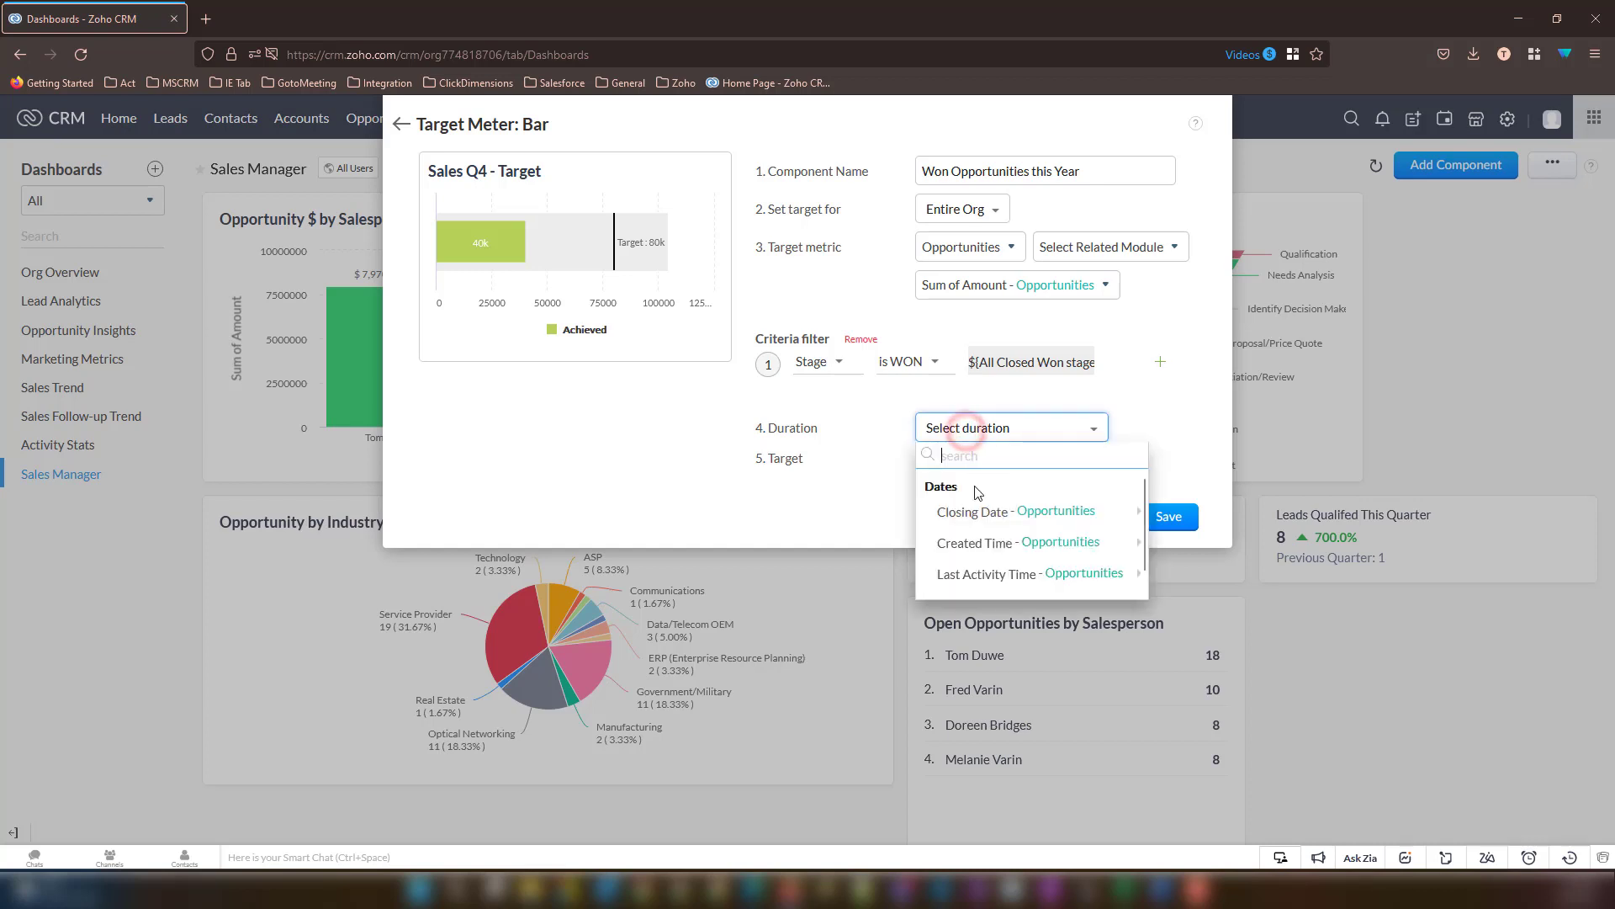
mouse_move(976, 510)
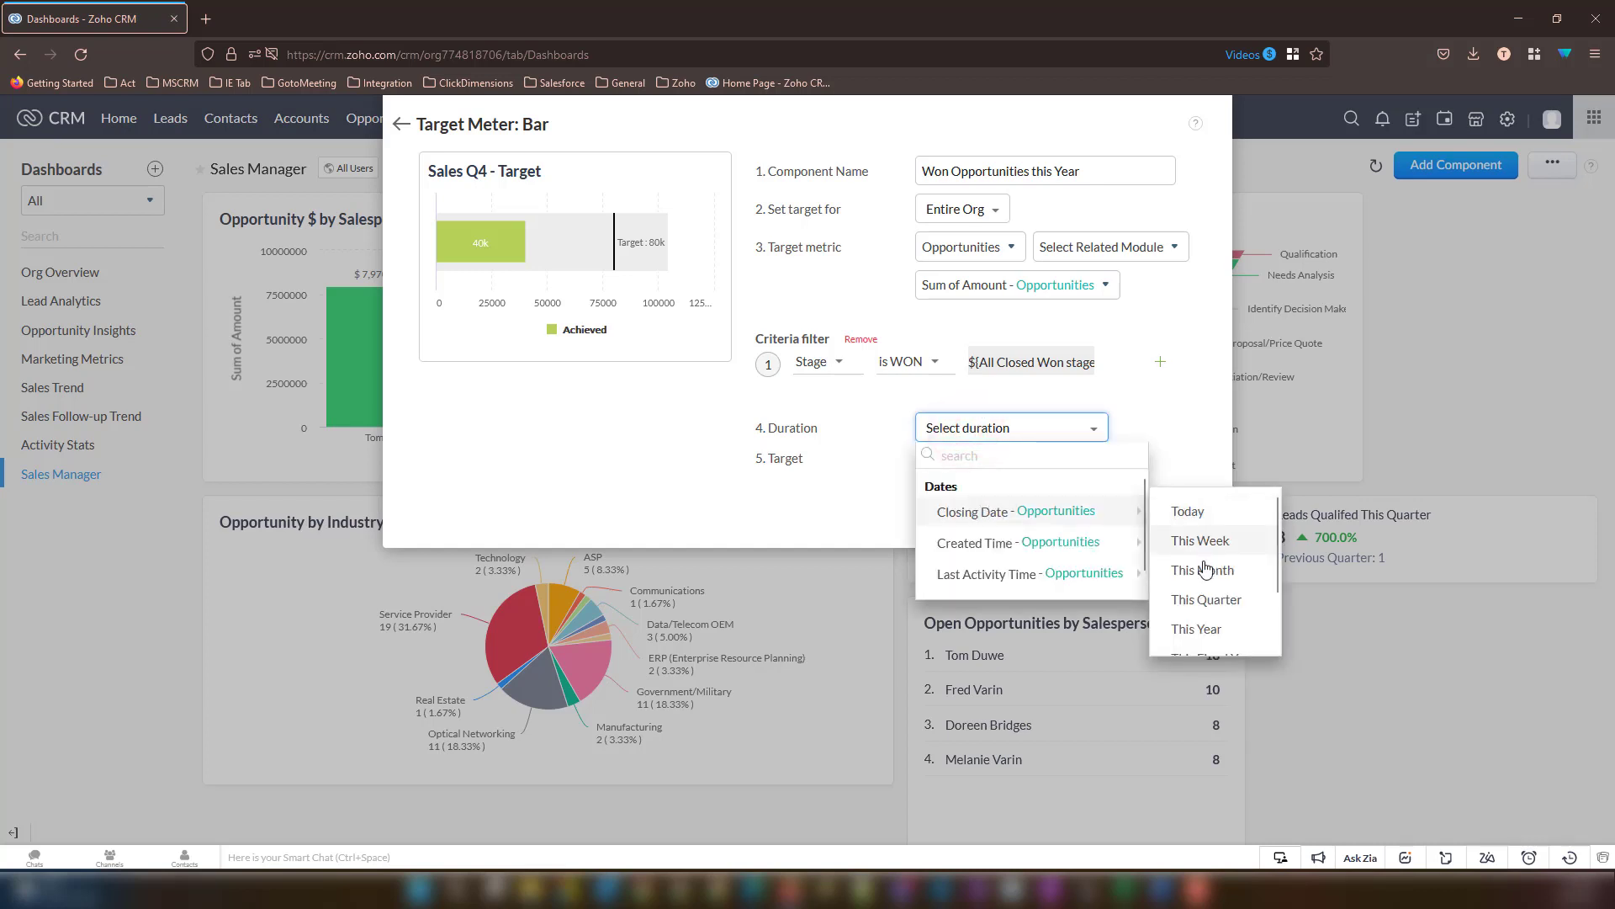
click(1210, 633)
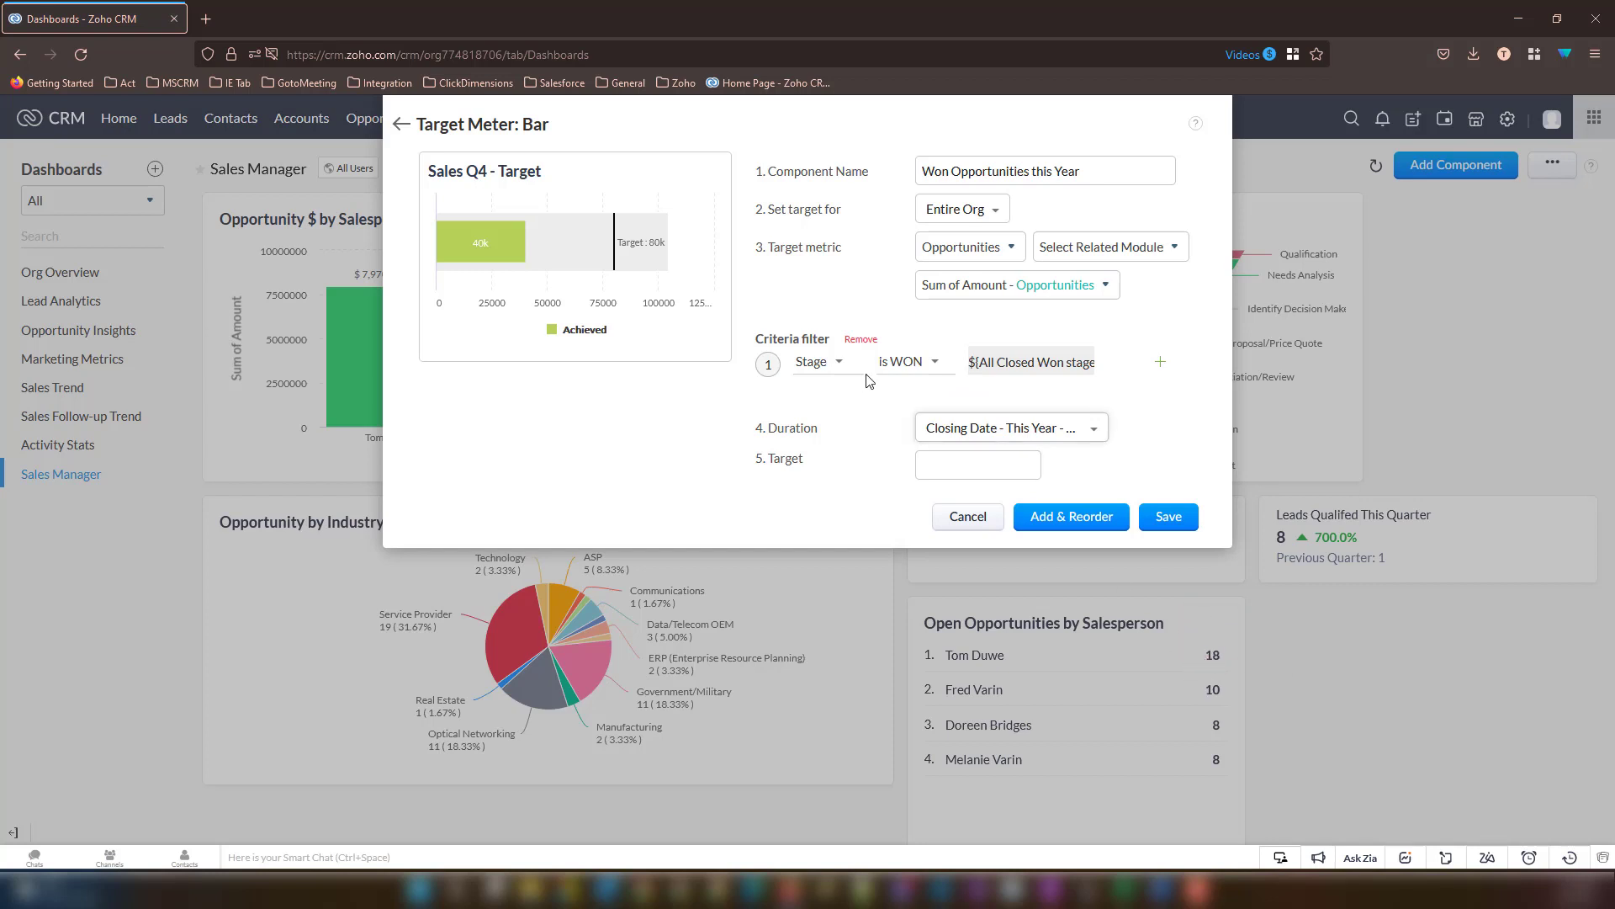
Set the target to 10000000 and save the target meter to the dashboard.
click(953, 464)
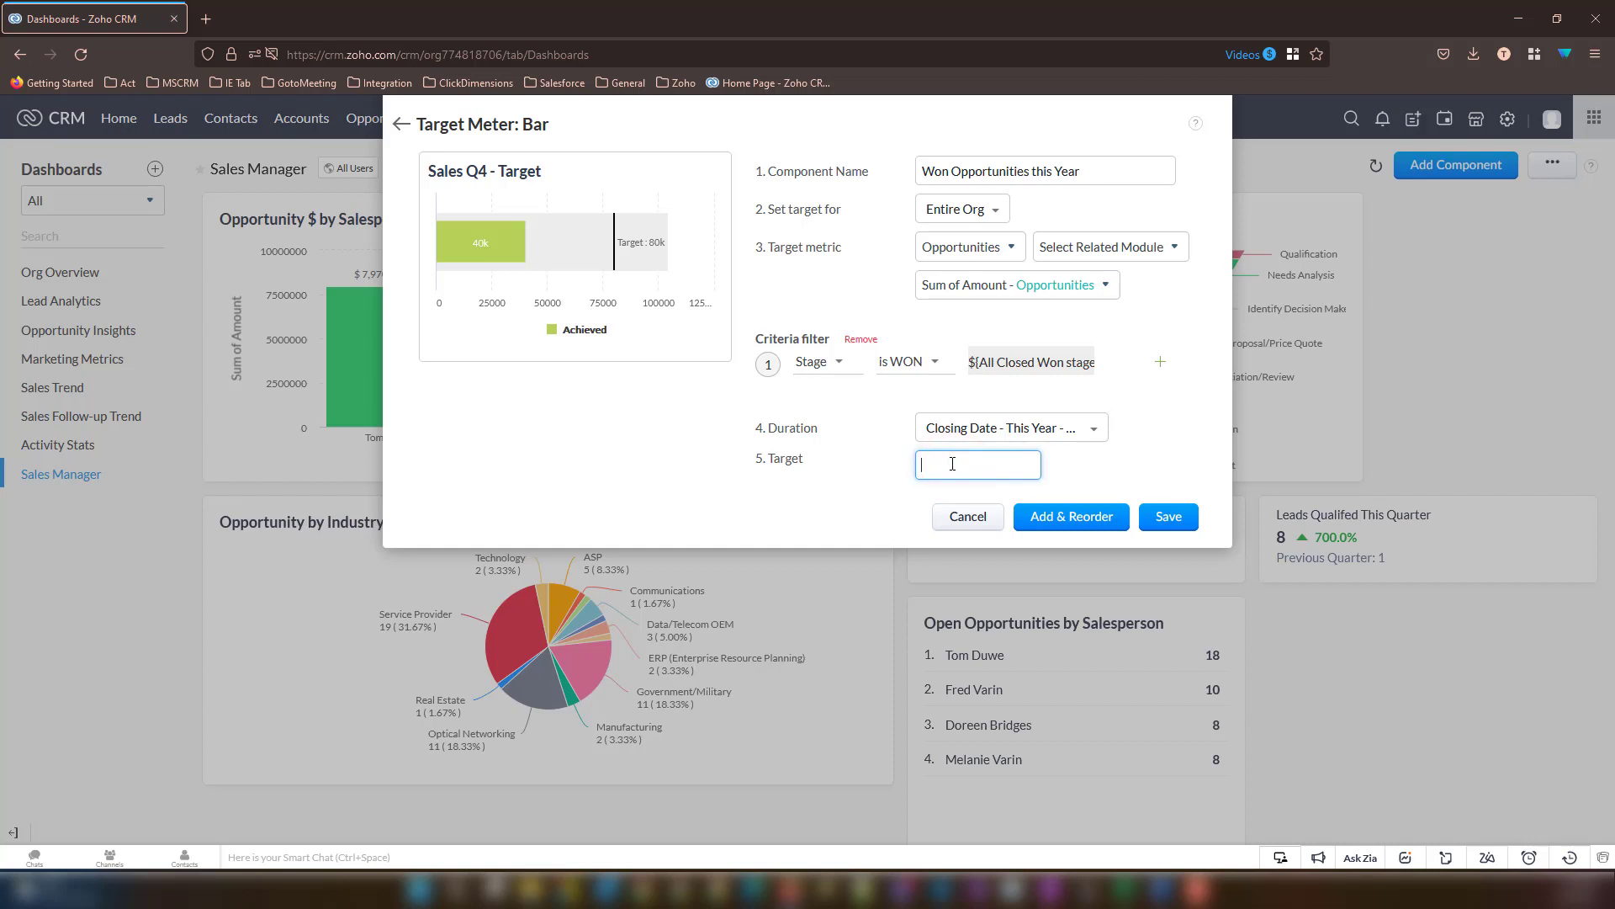
text(100)
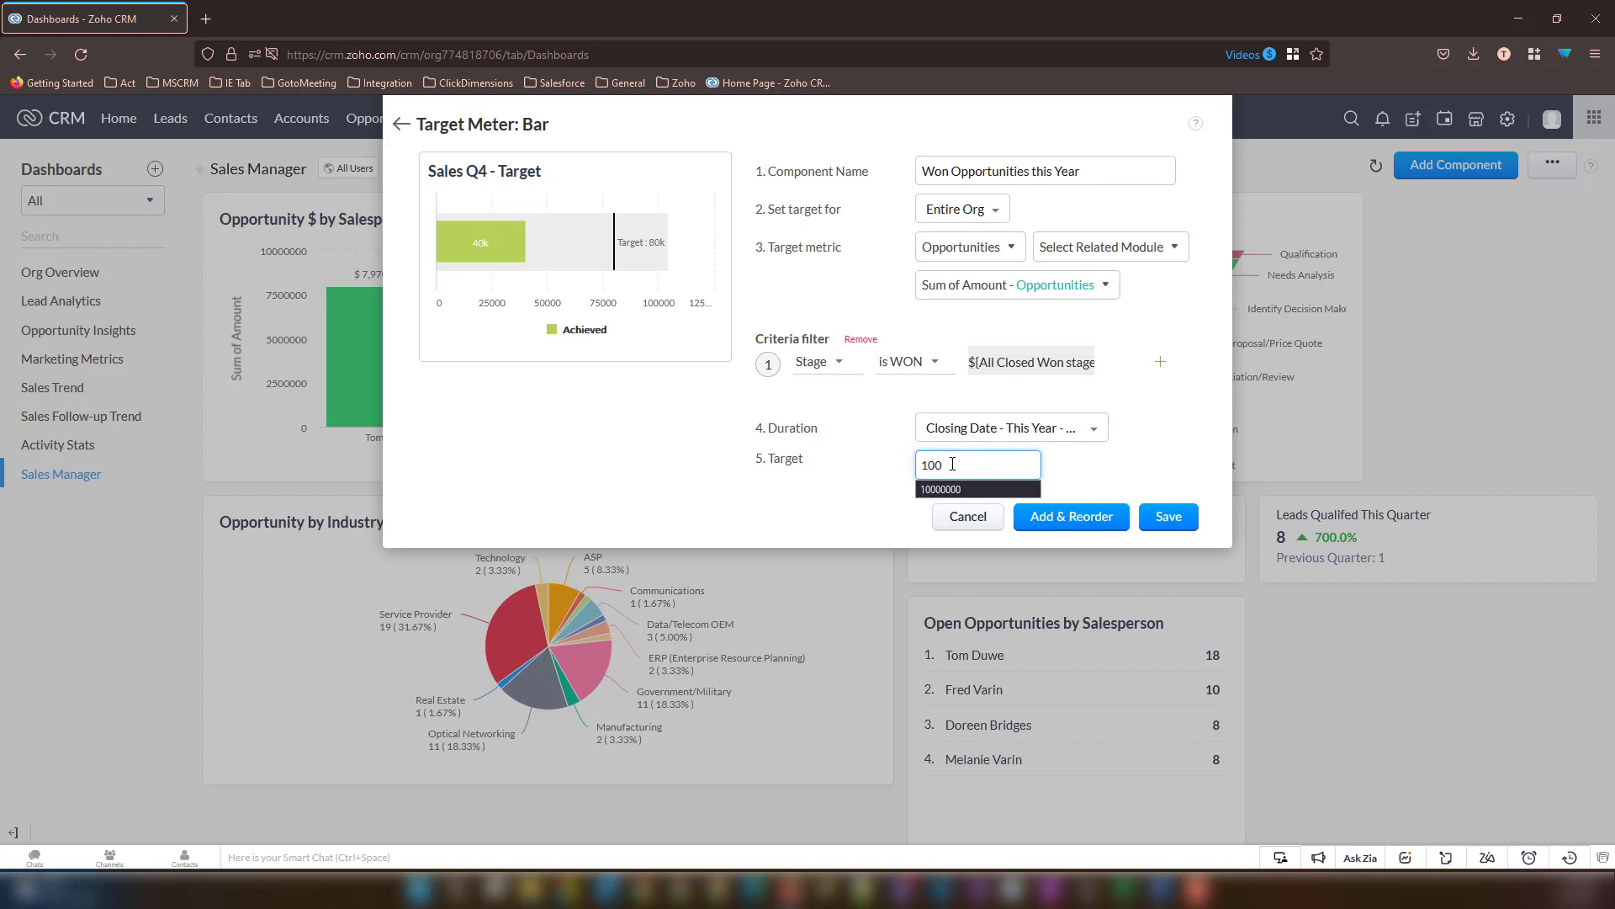
text(00000)
click(809, 485)
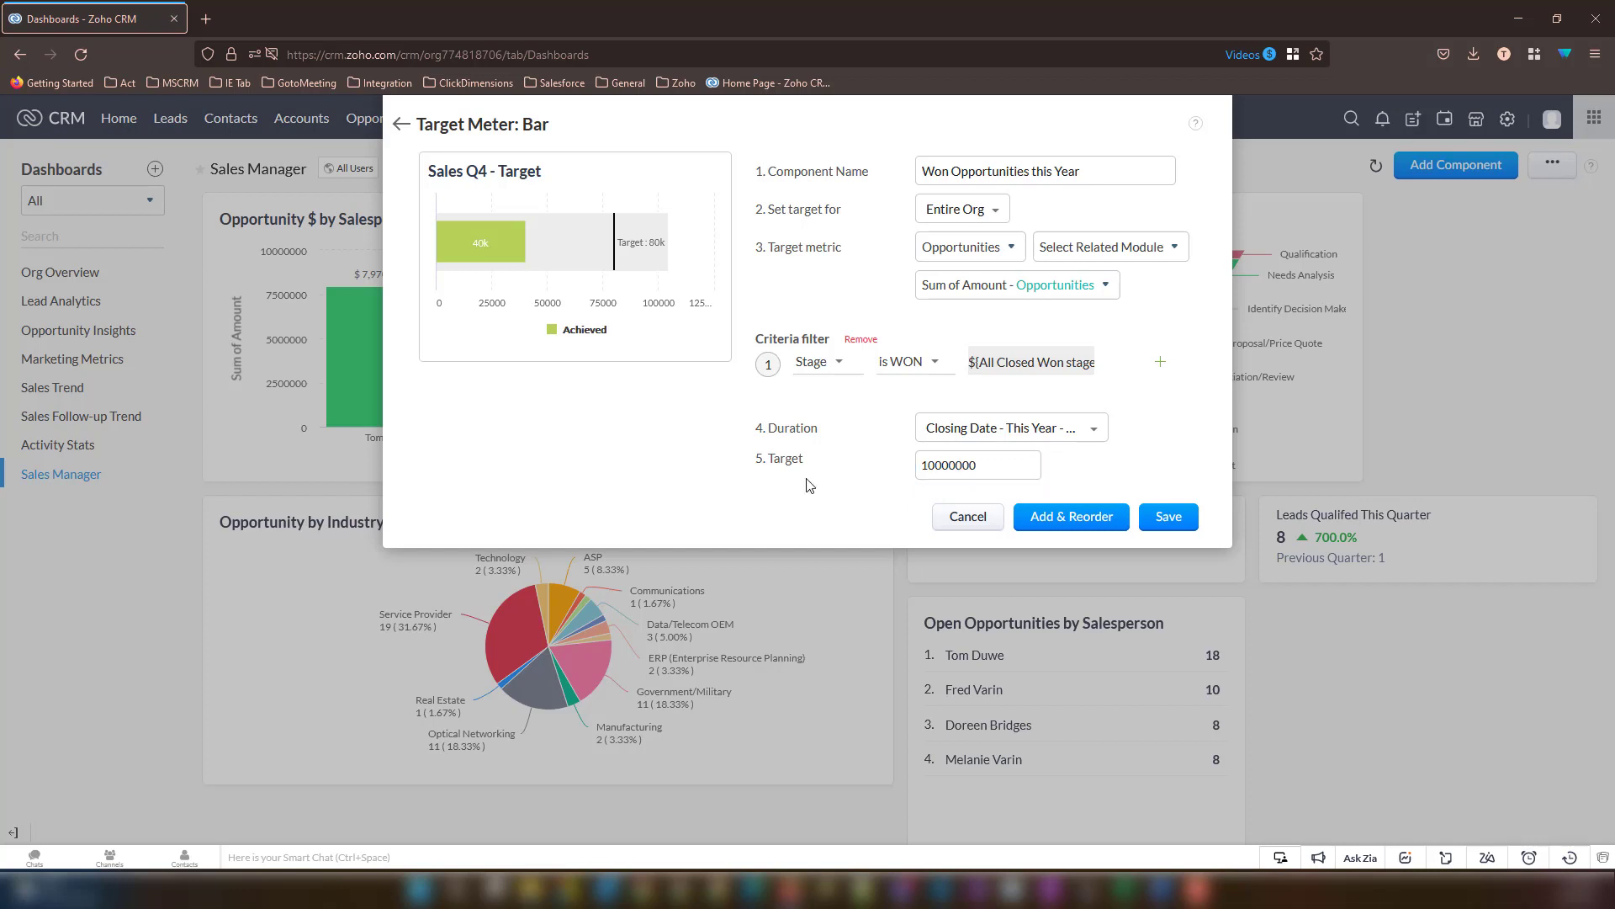
click(1169, 517)
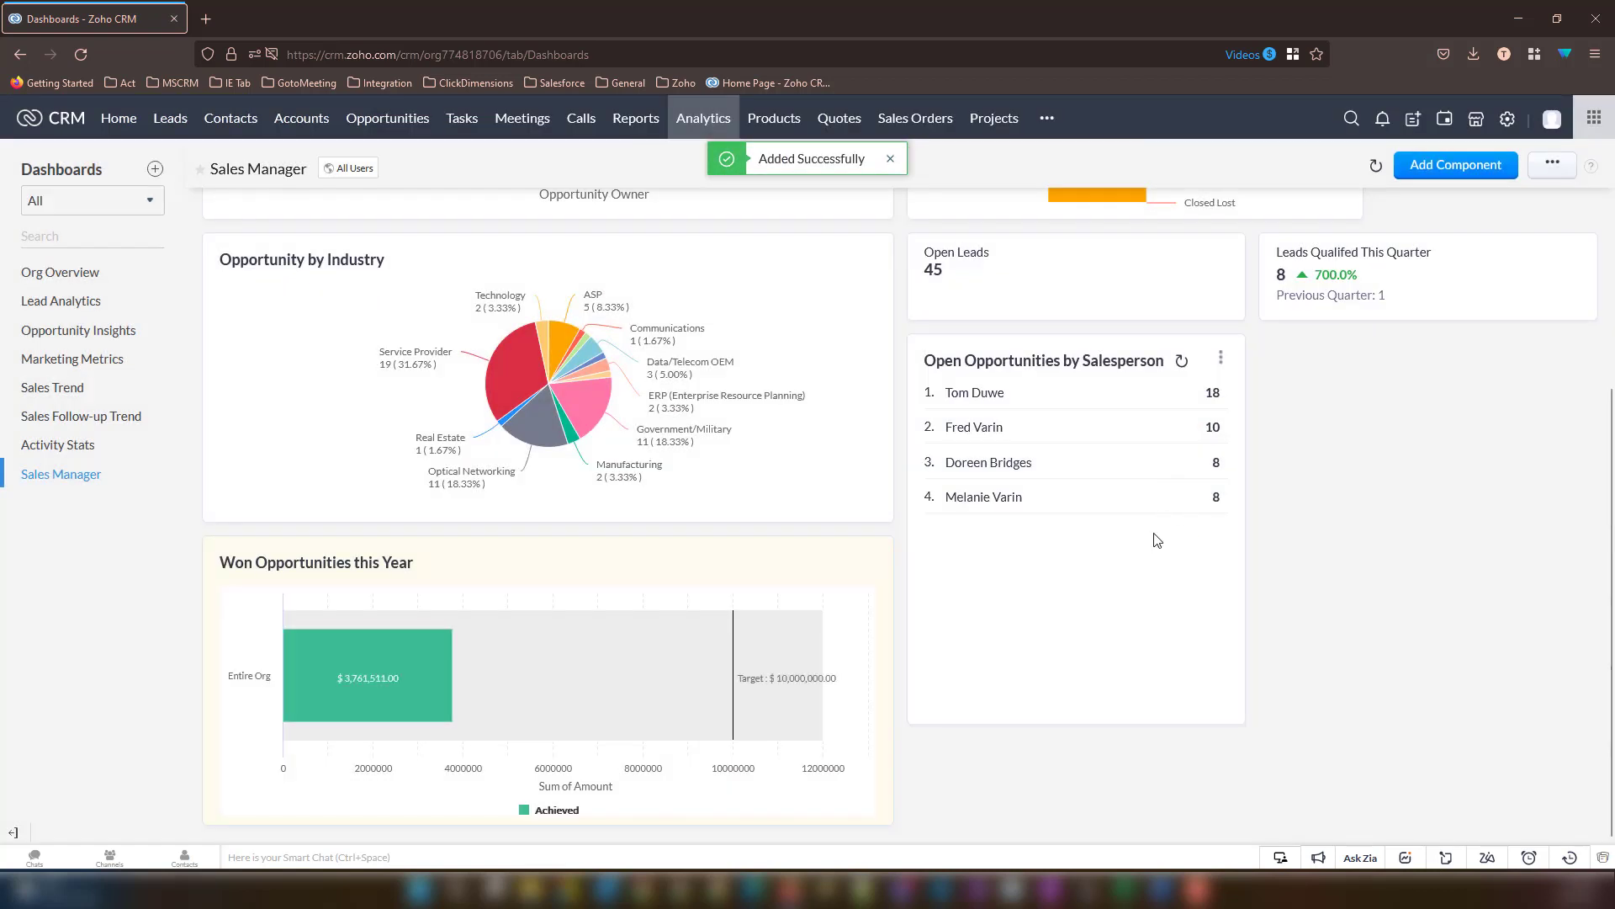
mouse_move(685, 663)
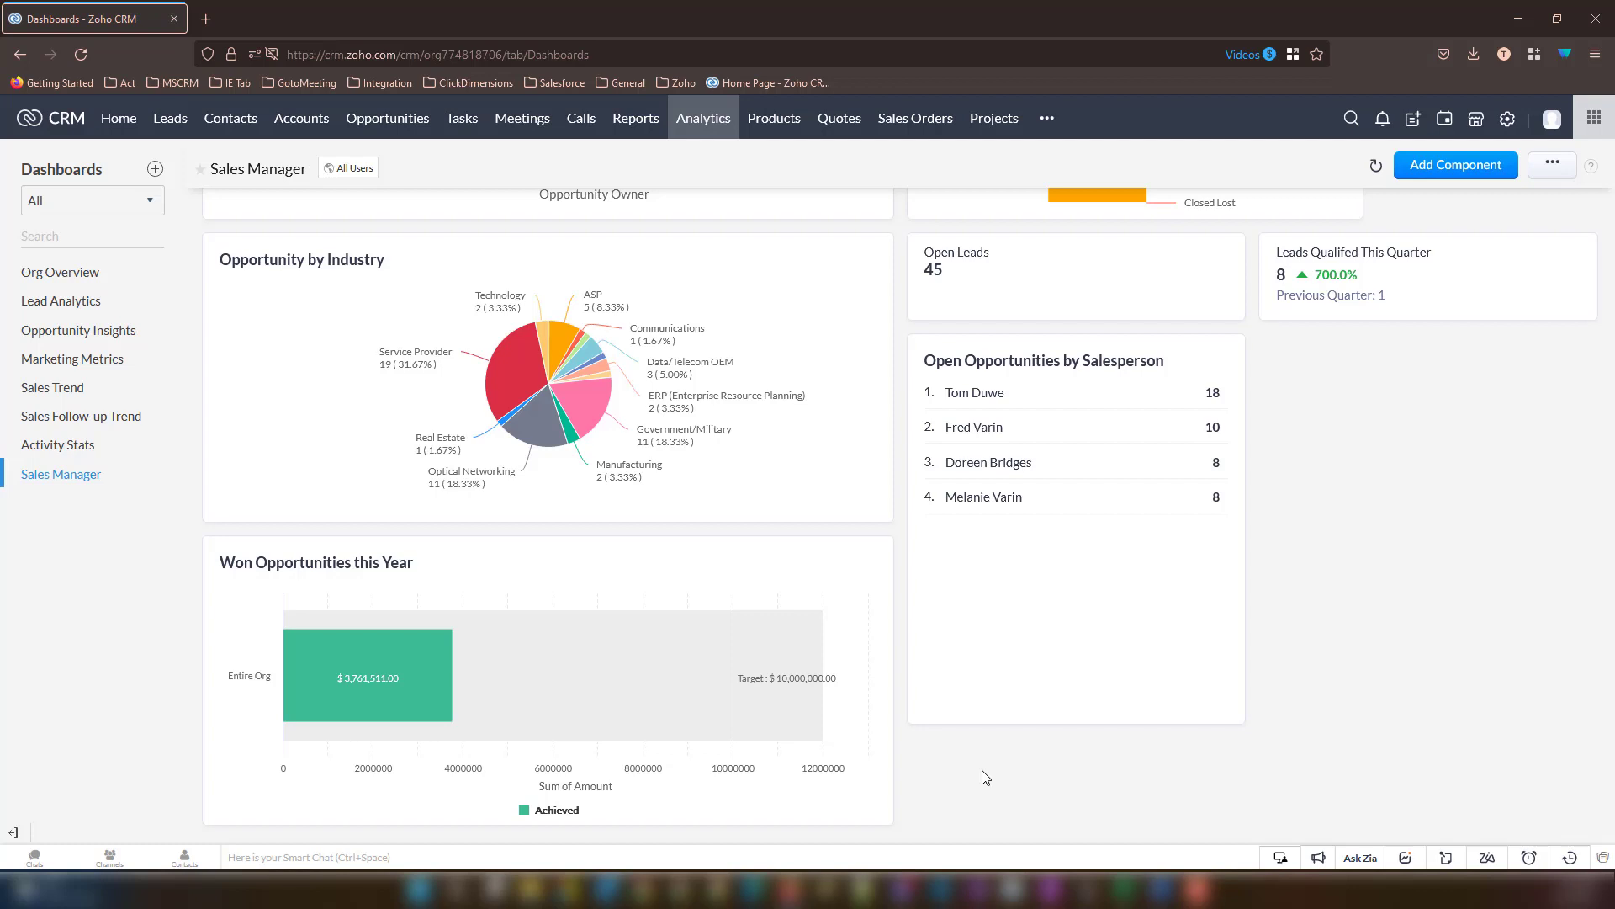
Start a Multiple Bar target meter component and name it "Monthly Calls Completed by Salesperson".
click(1465, 164)
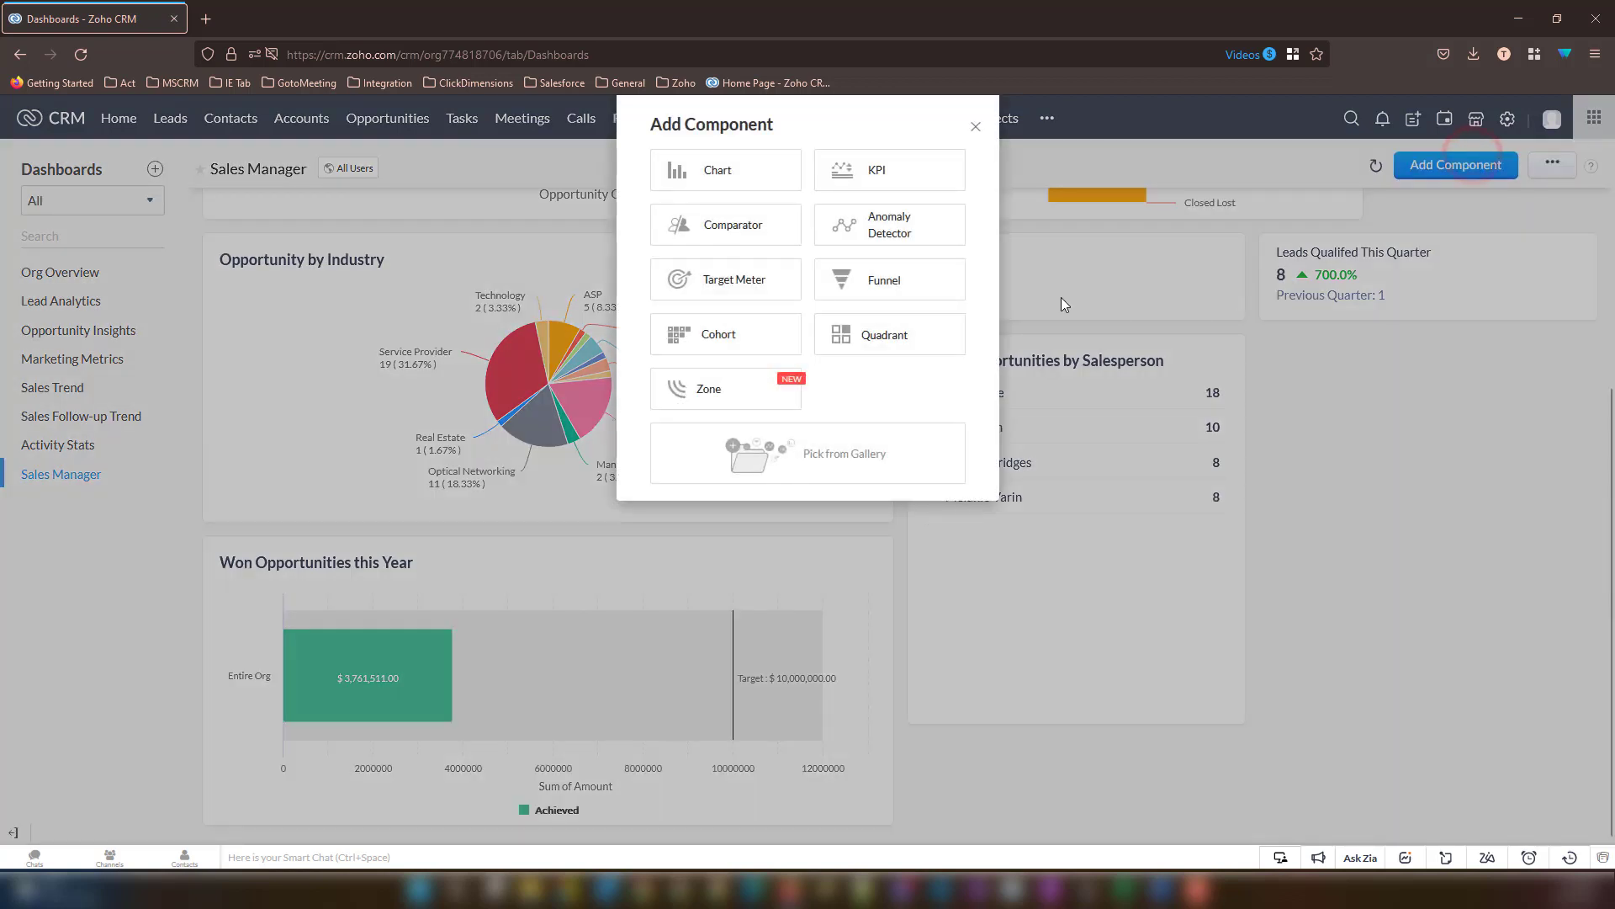
click(749, 282)
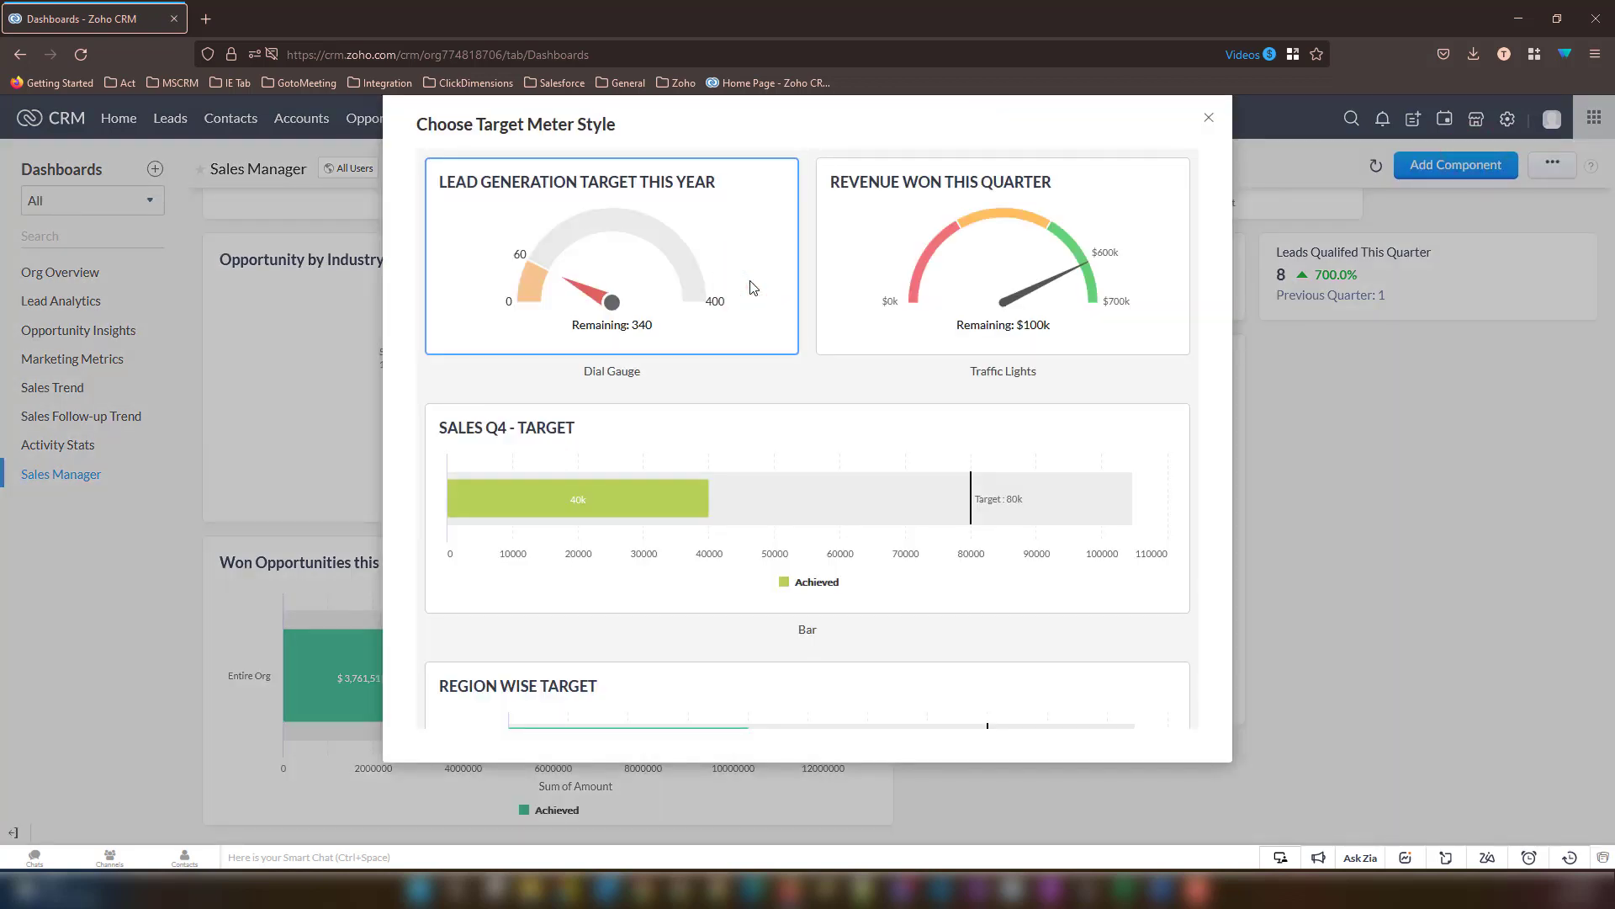
scroll(765, 386, down, 4)
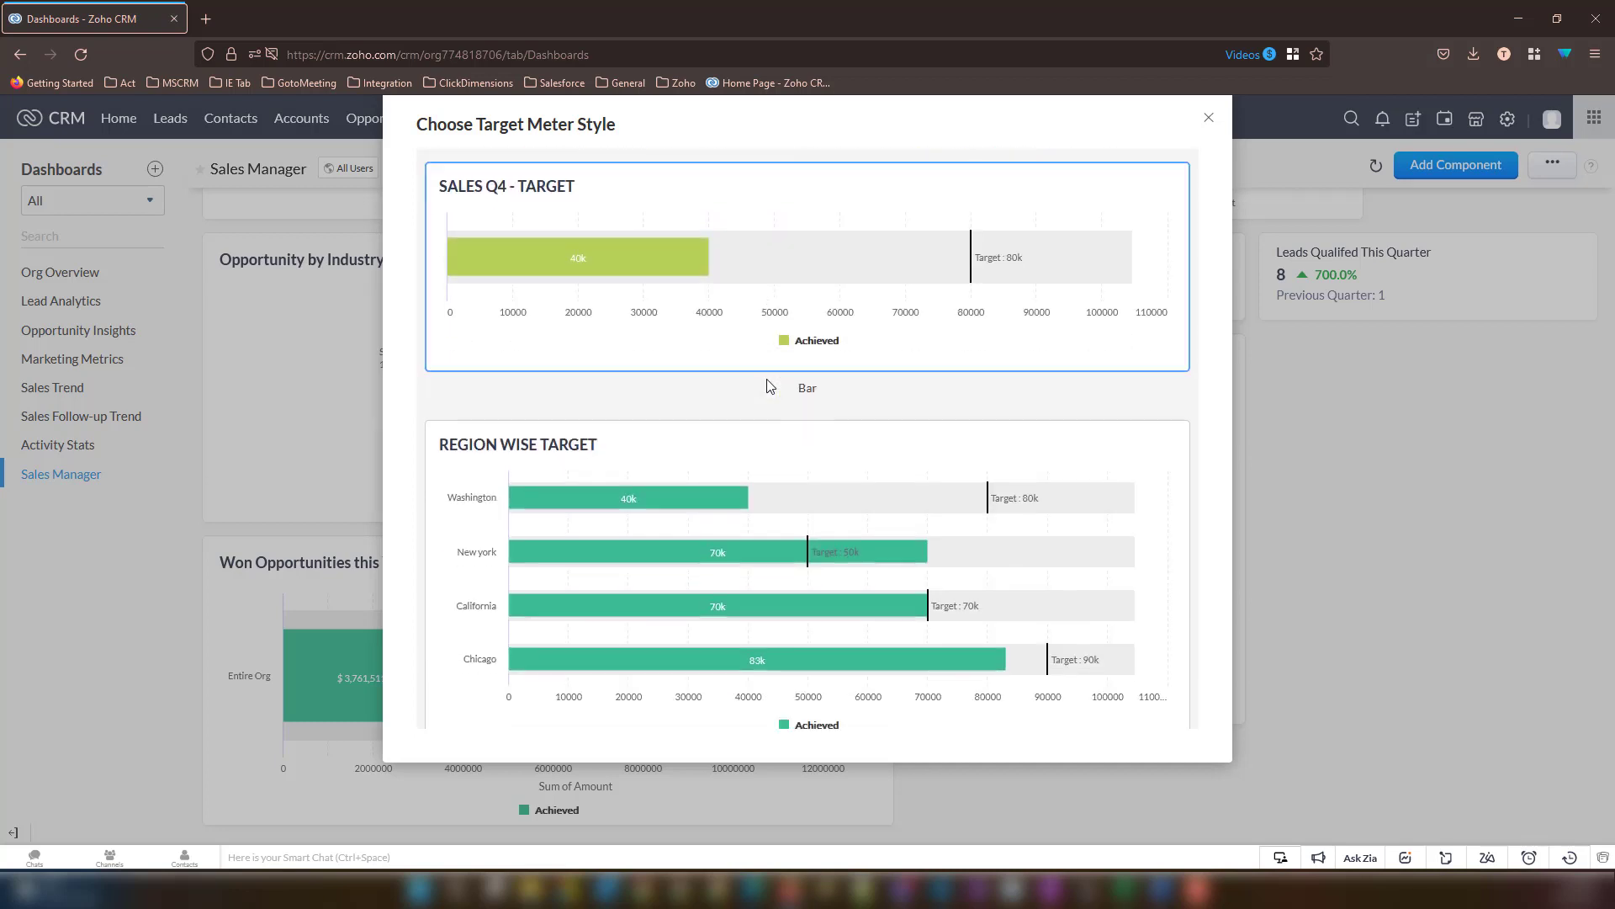
click(769, 496)
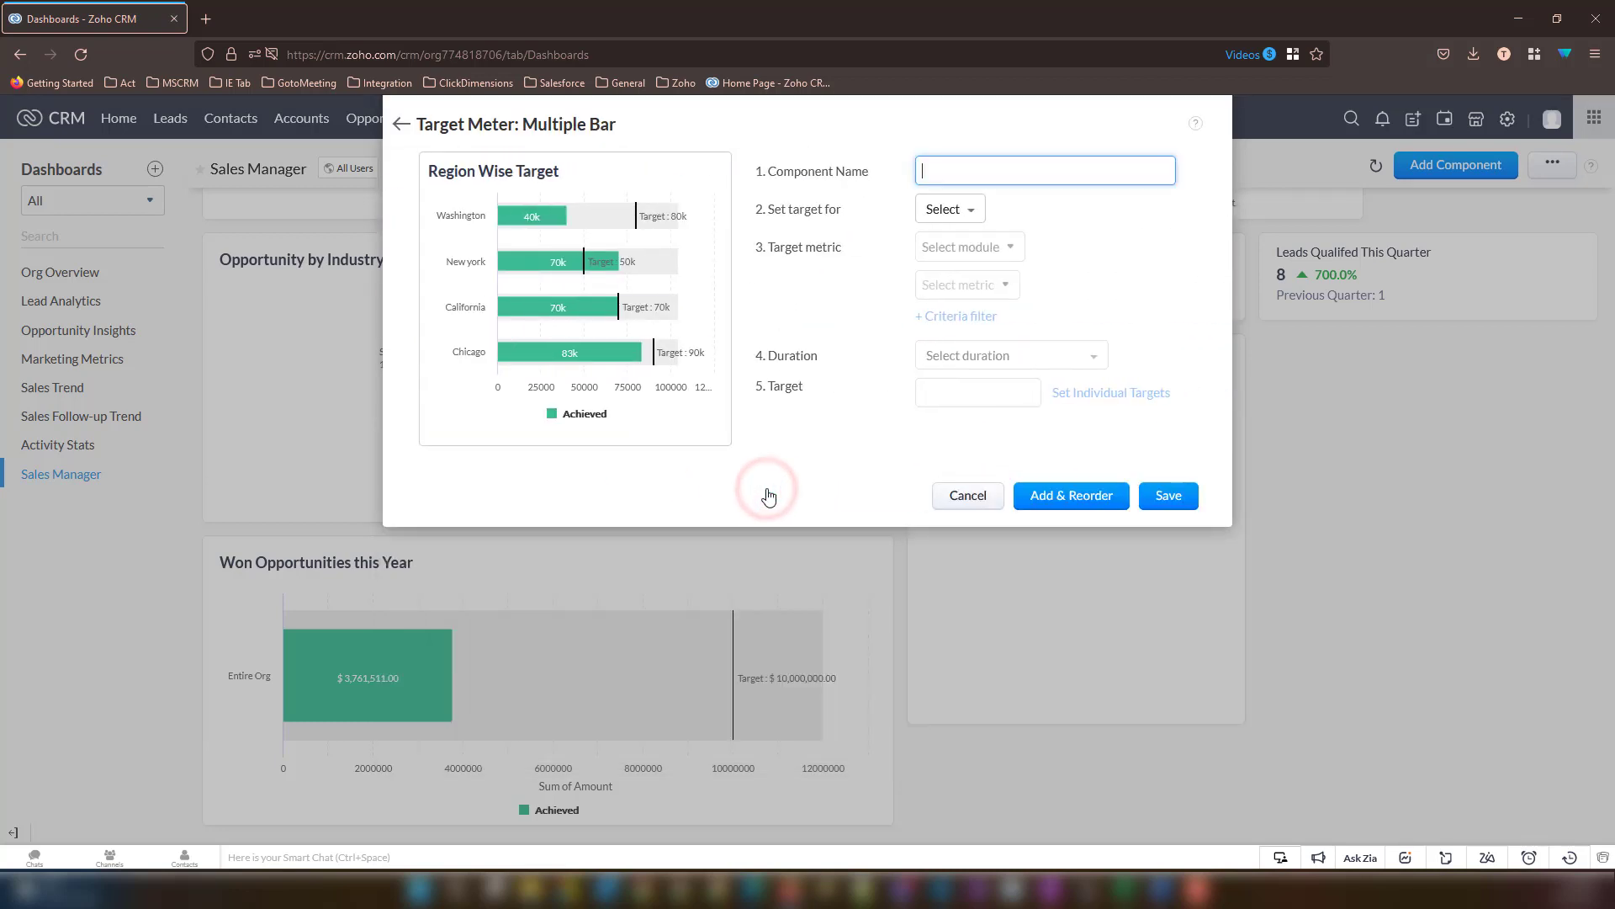
click(940, 169)
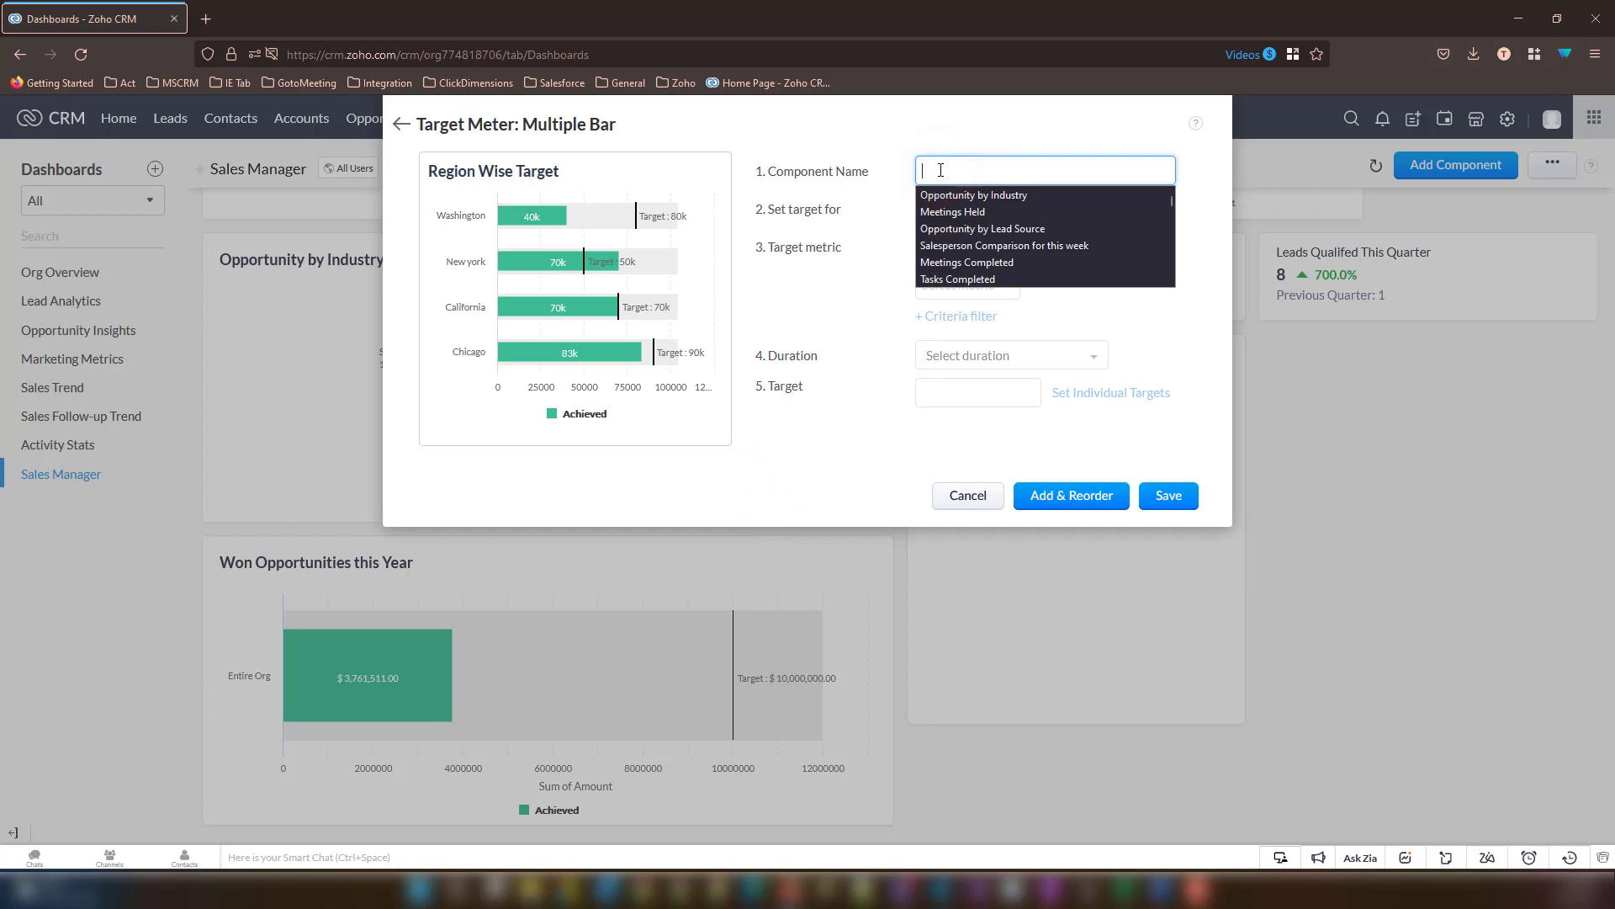
text(Monthly Calls Com)
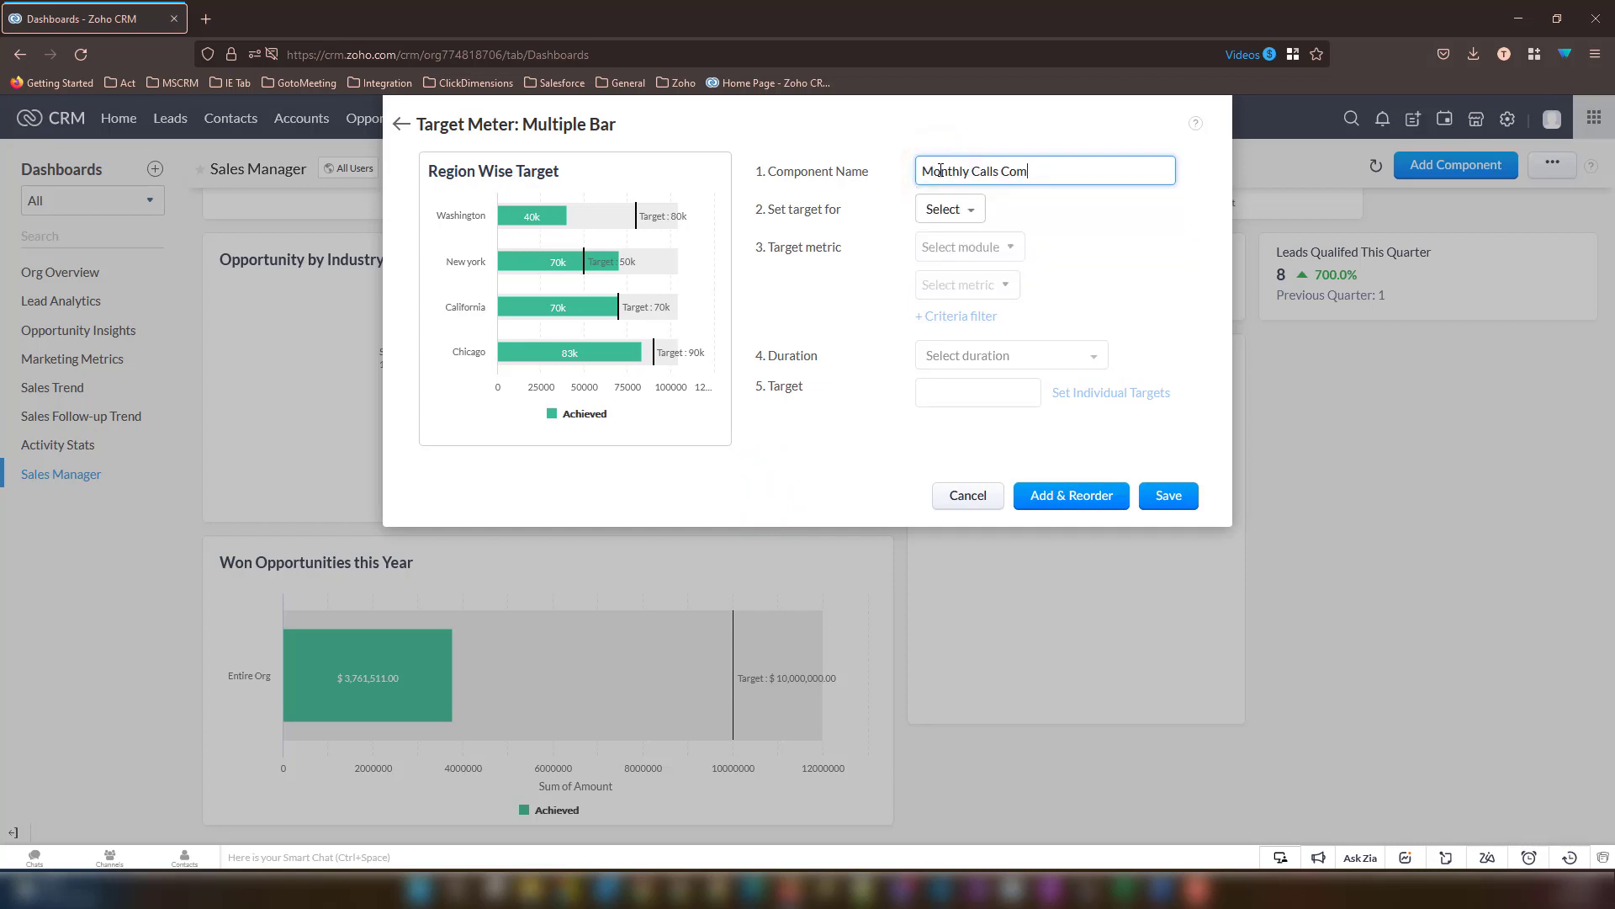
text(pleted by Salesperson)
Set the target for Users - Custom Users and add all four listed salespeople.
click(974, 217)
mouse_move(962, 248)
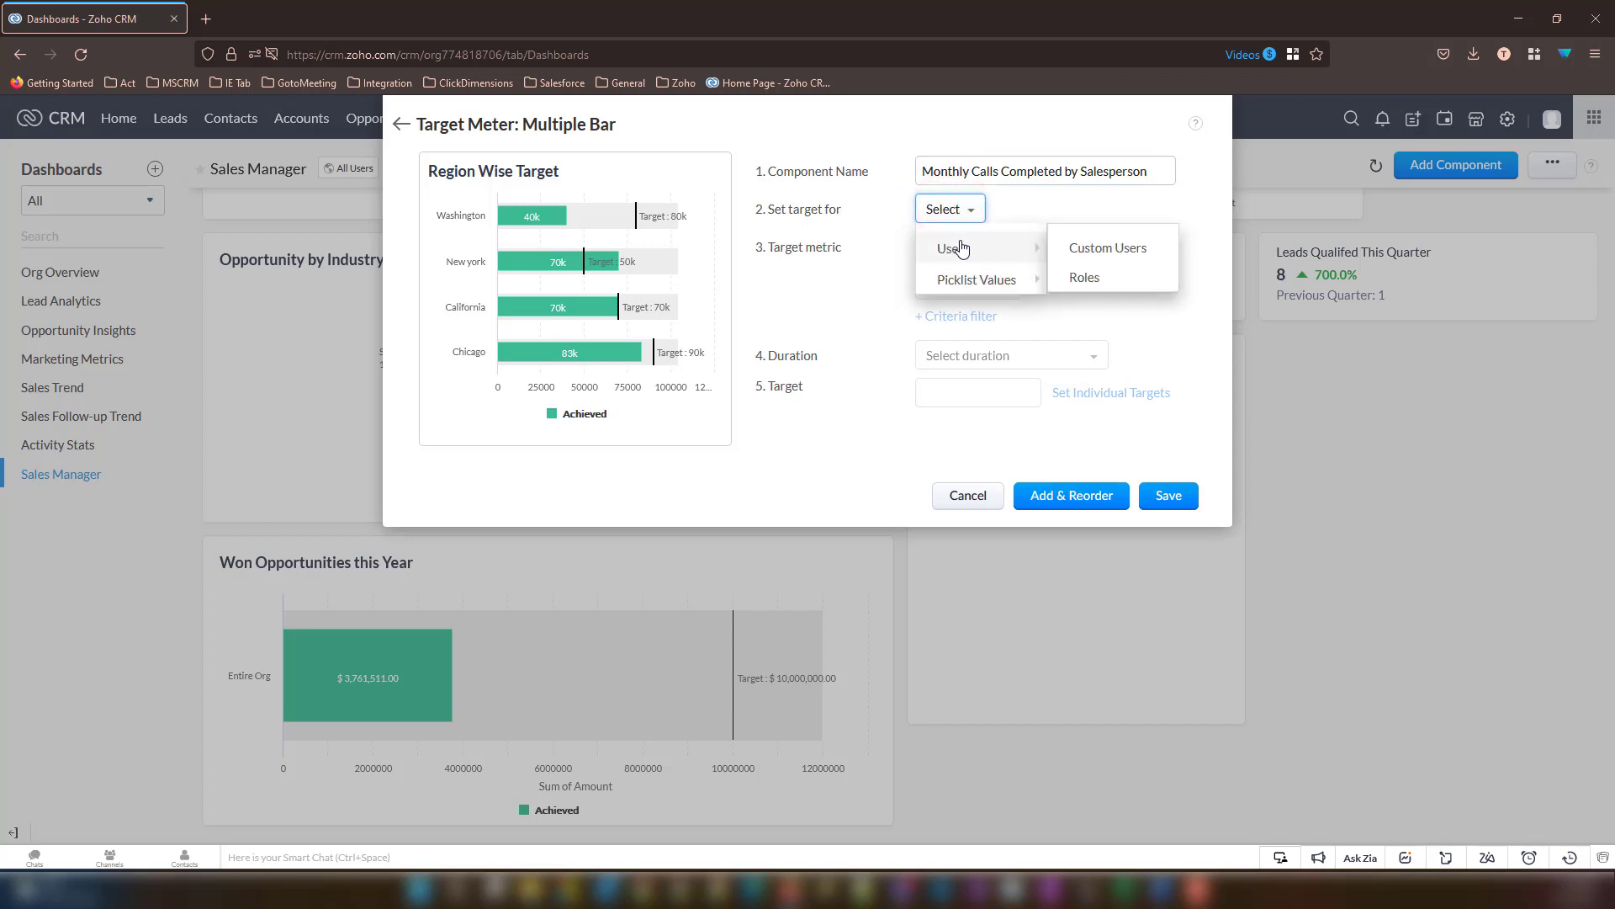
click(1096, 247)
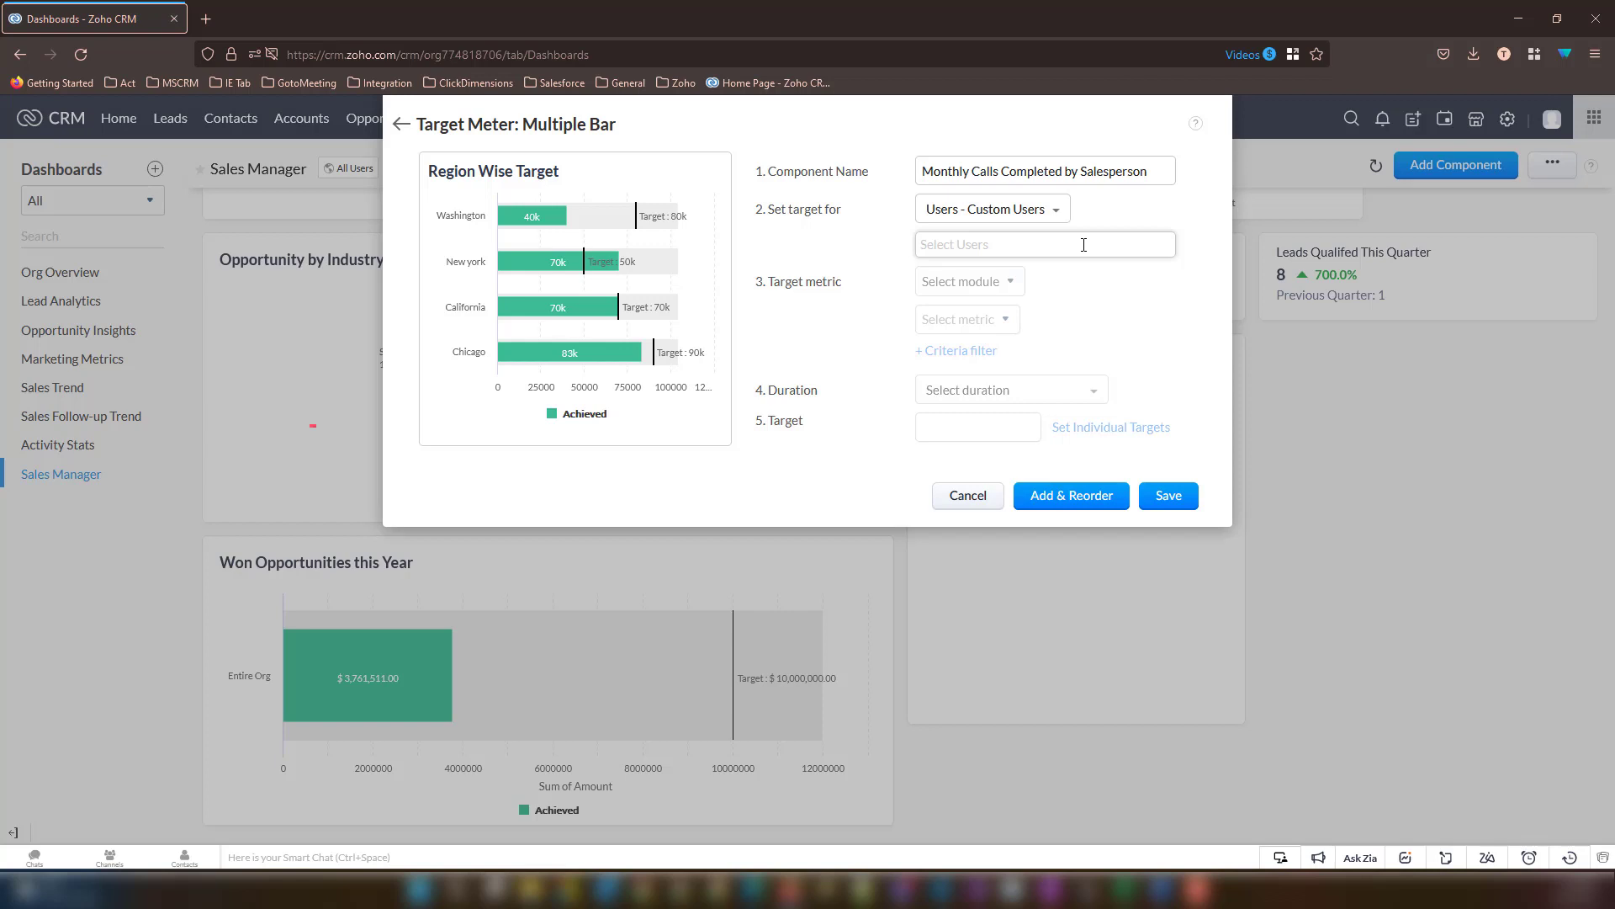
click(1067, 243)
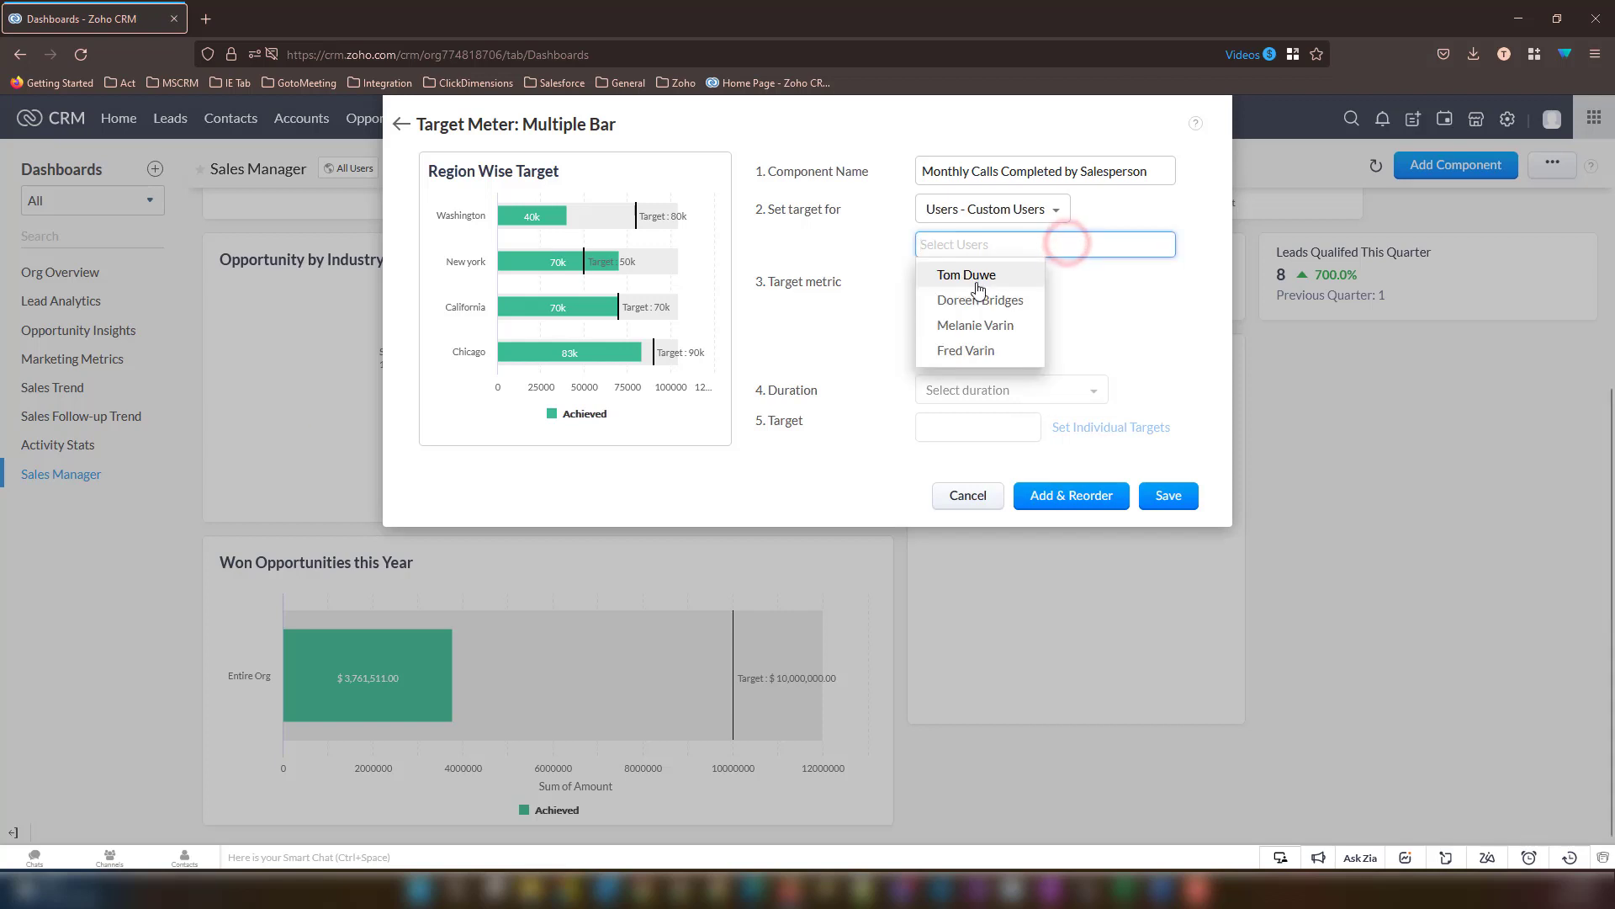
click(978, 272)
click(980, 275)
click(981, 271)
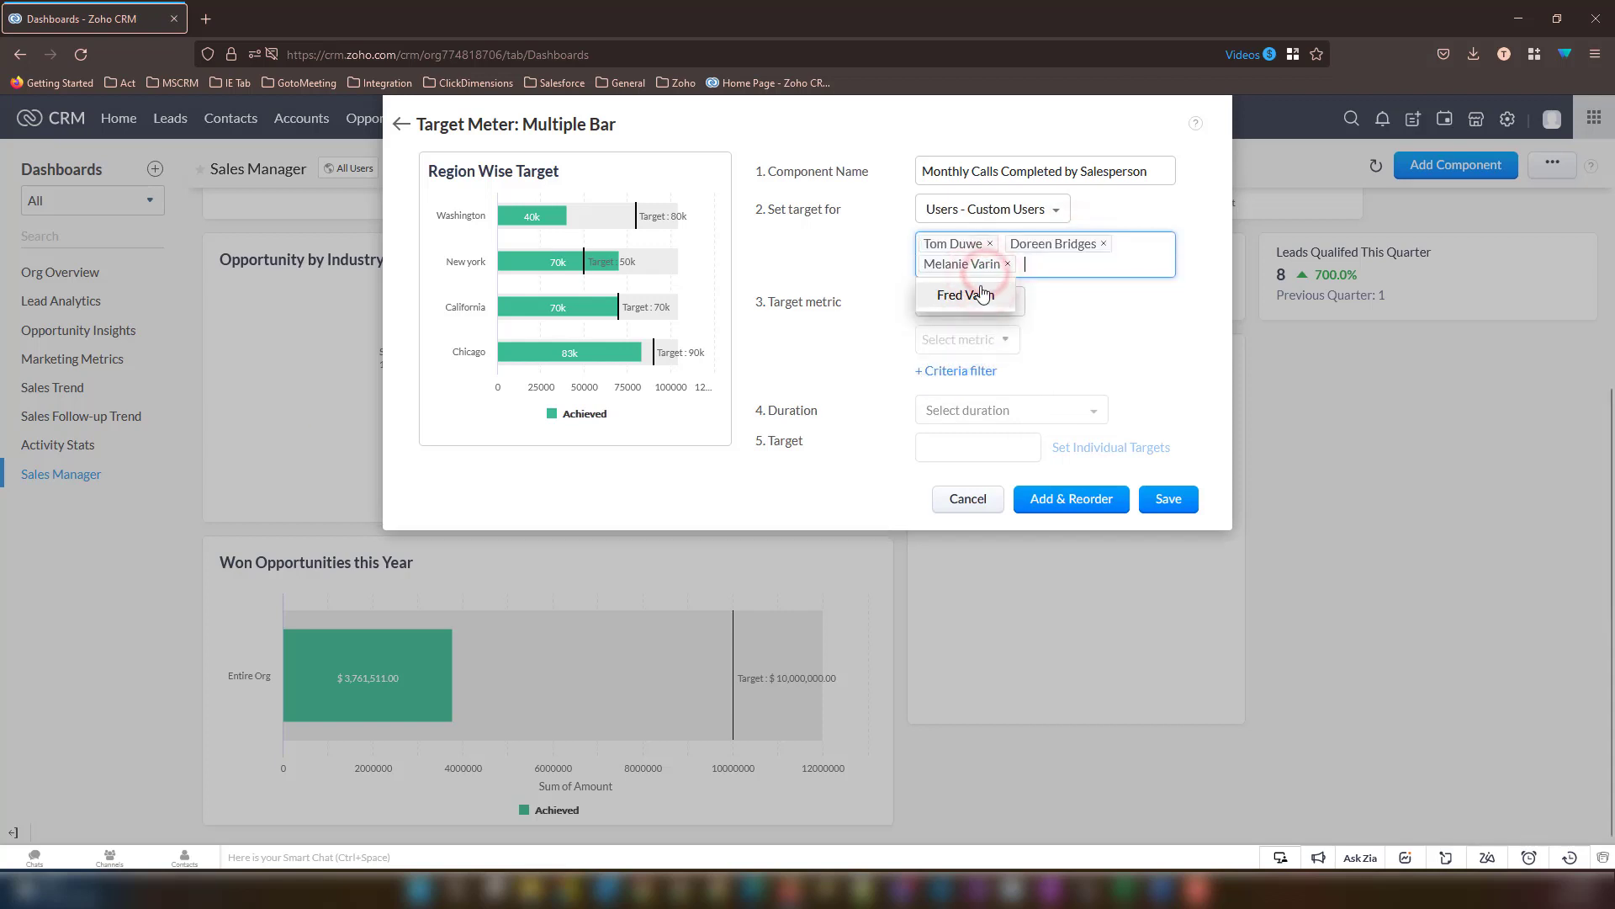
click(981, 292)
click(1081, 317)
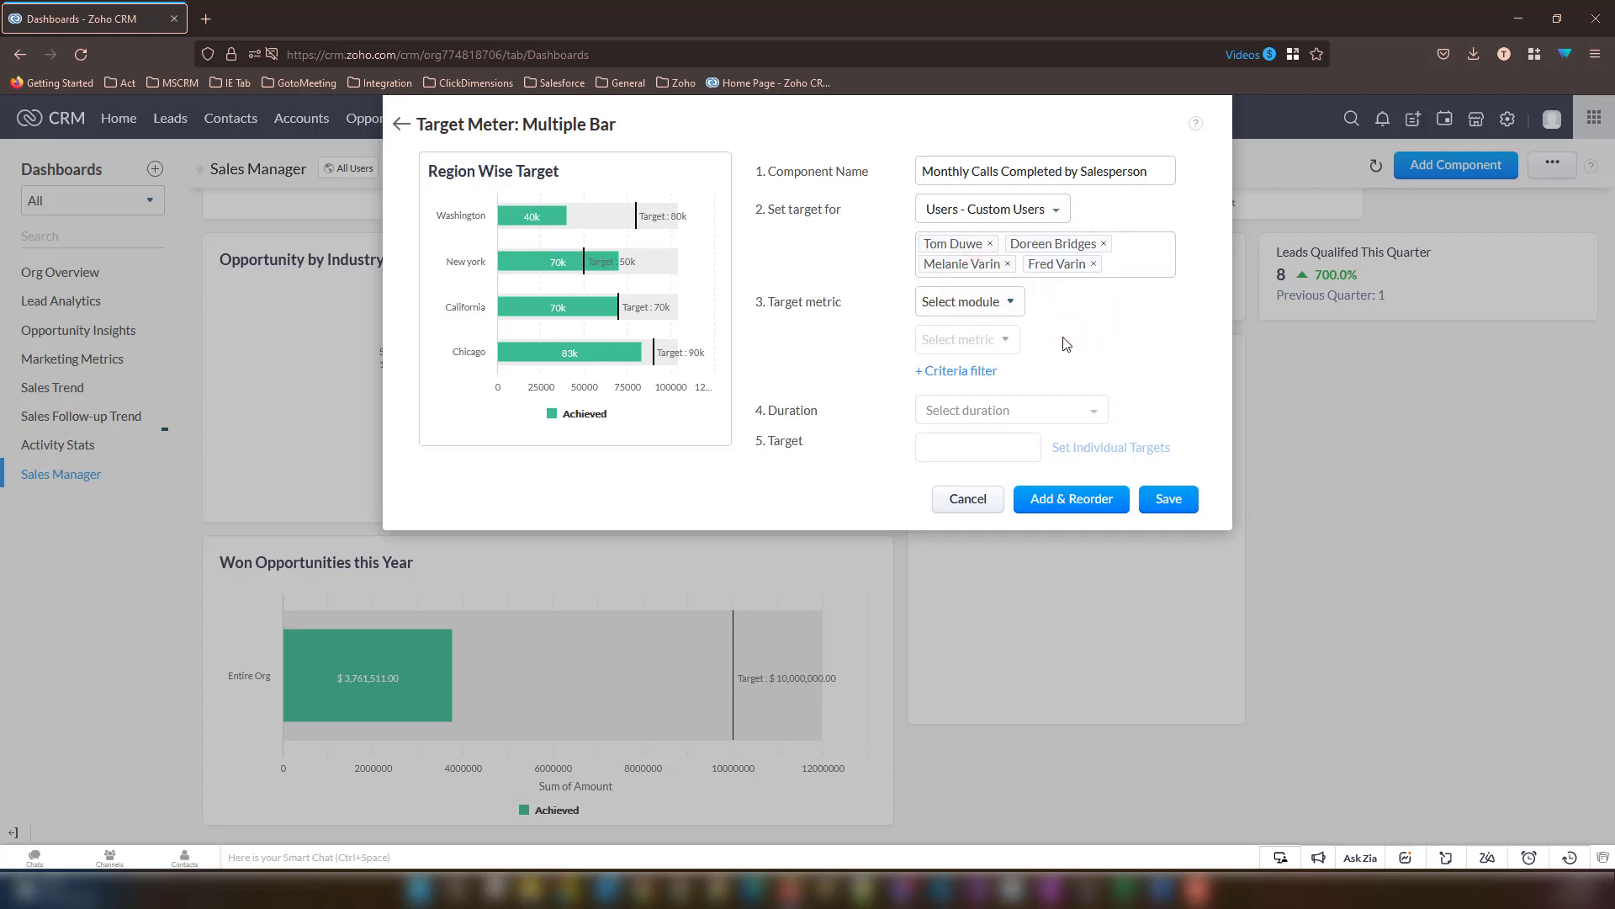
Choose the Calls module as the target metric for the monthly calls target meter.
click(983, 305)
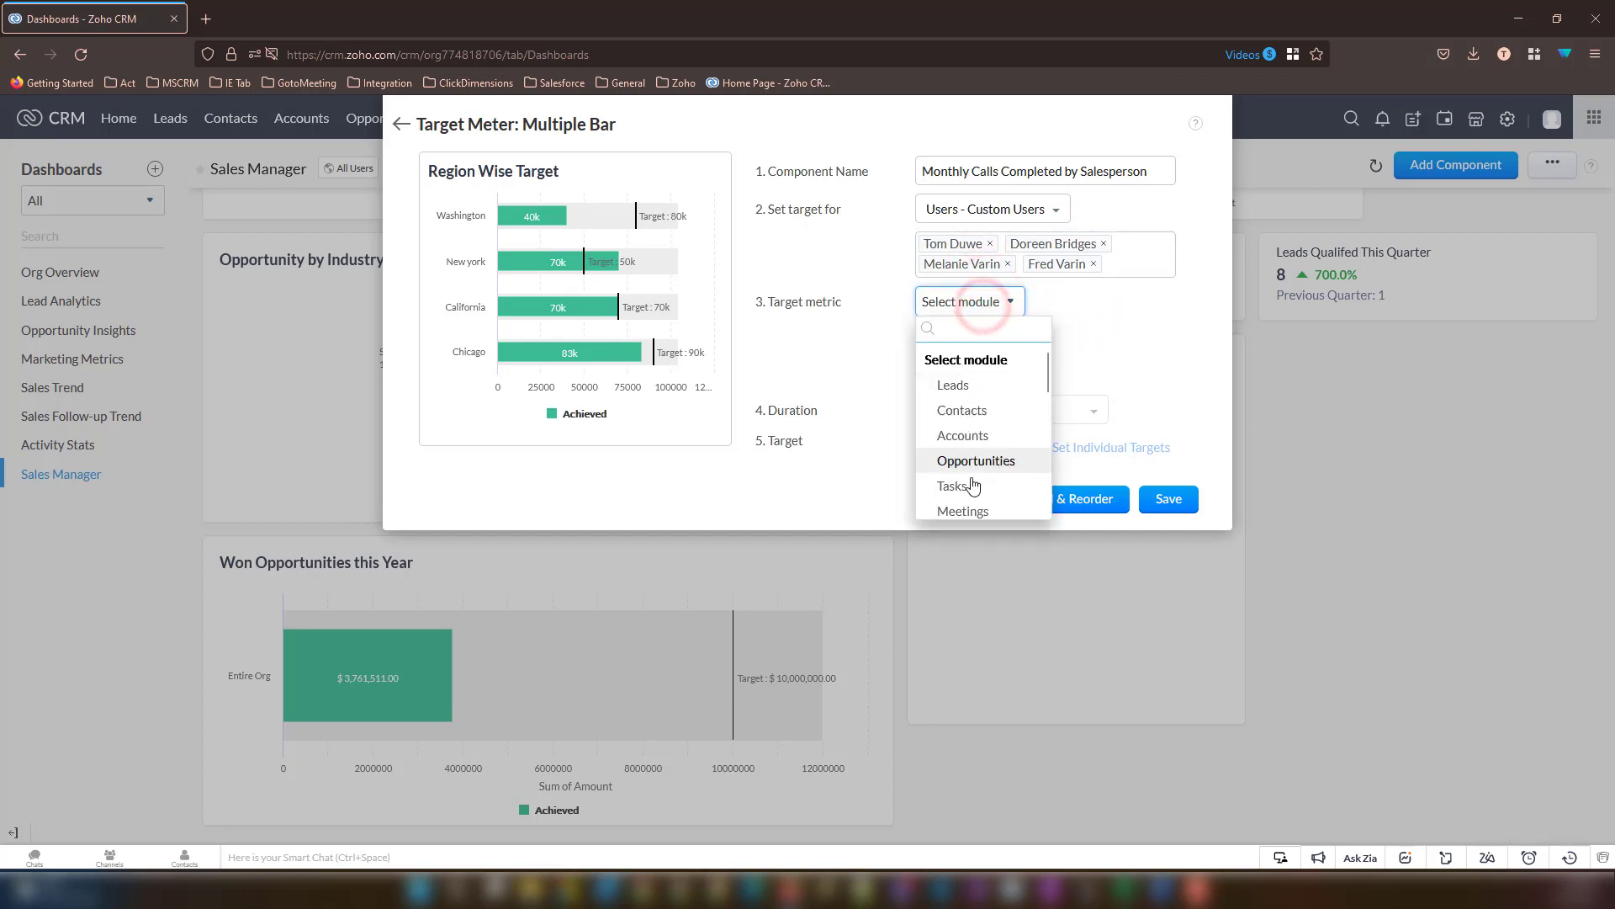
scroll(976, 472, down, 2)
click(972, 450)
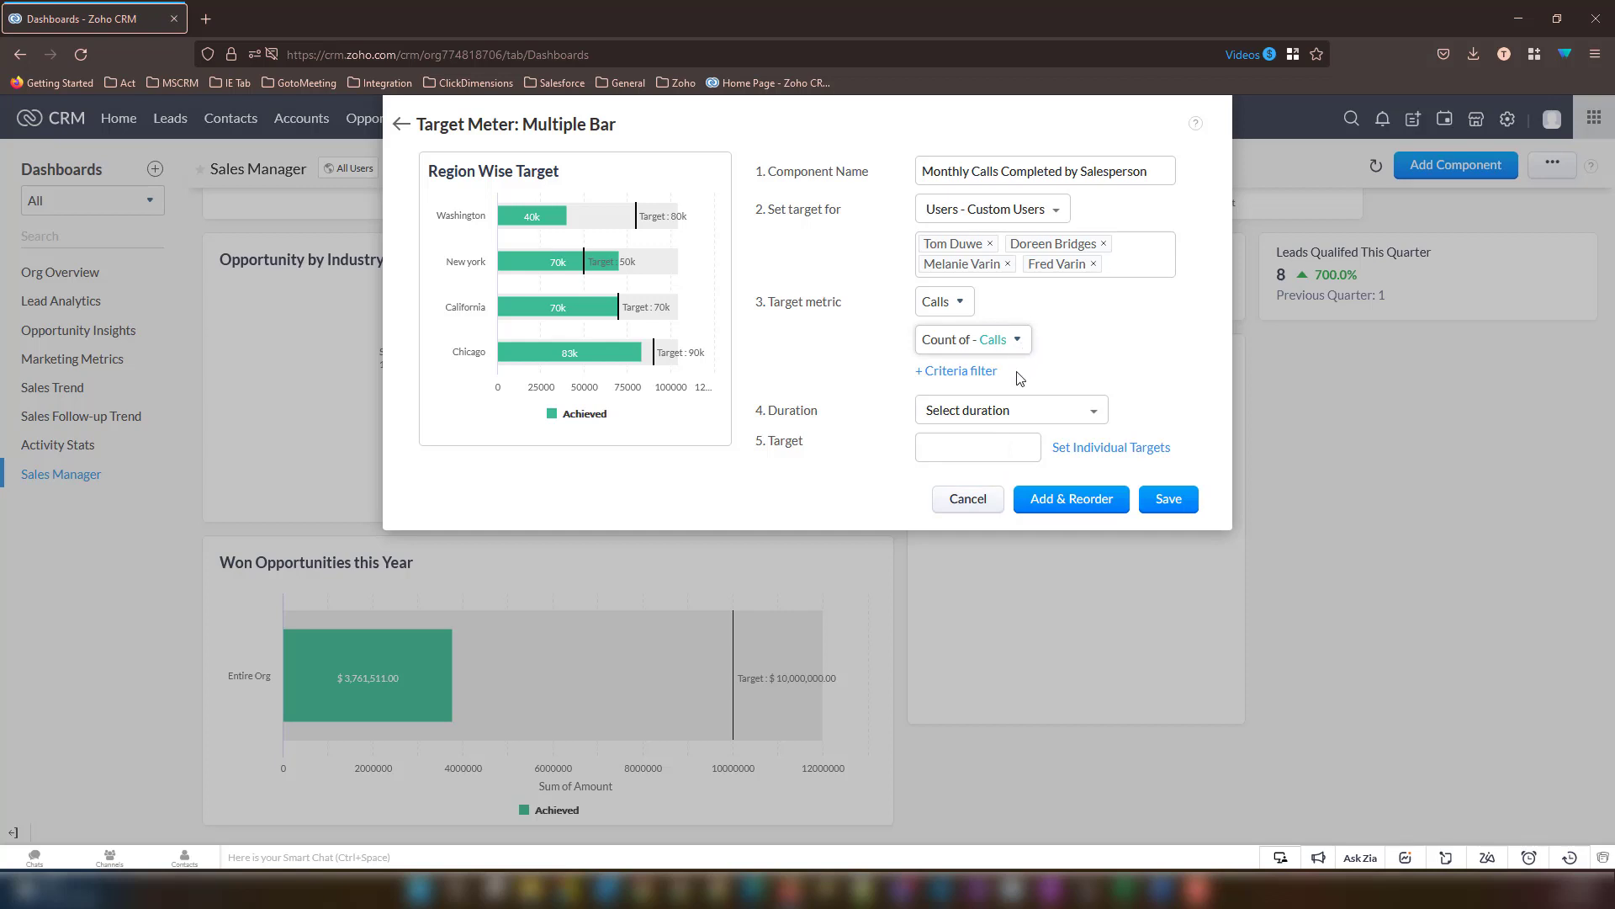
Add a criteria filter to the target metric so that Outgoing Call Status is Completed.
click(987, 372)
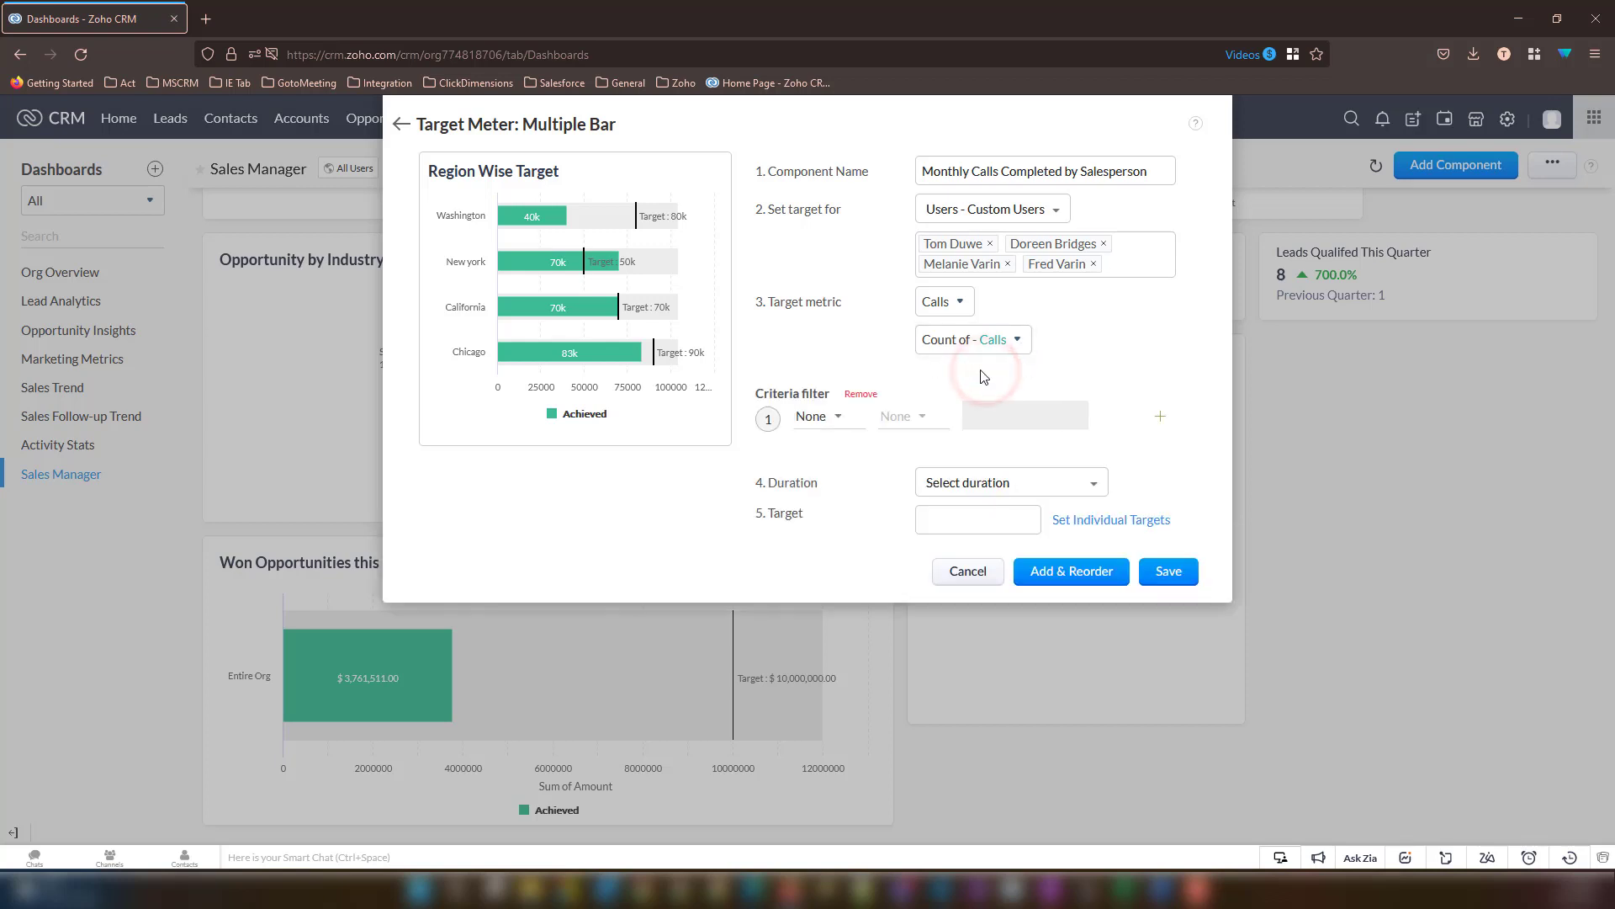
click(845, 416)
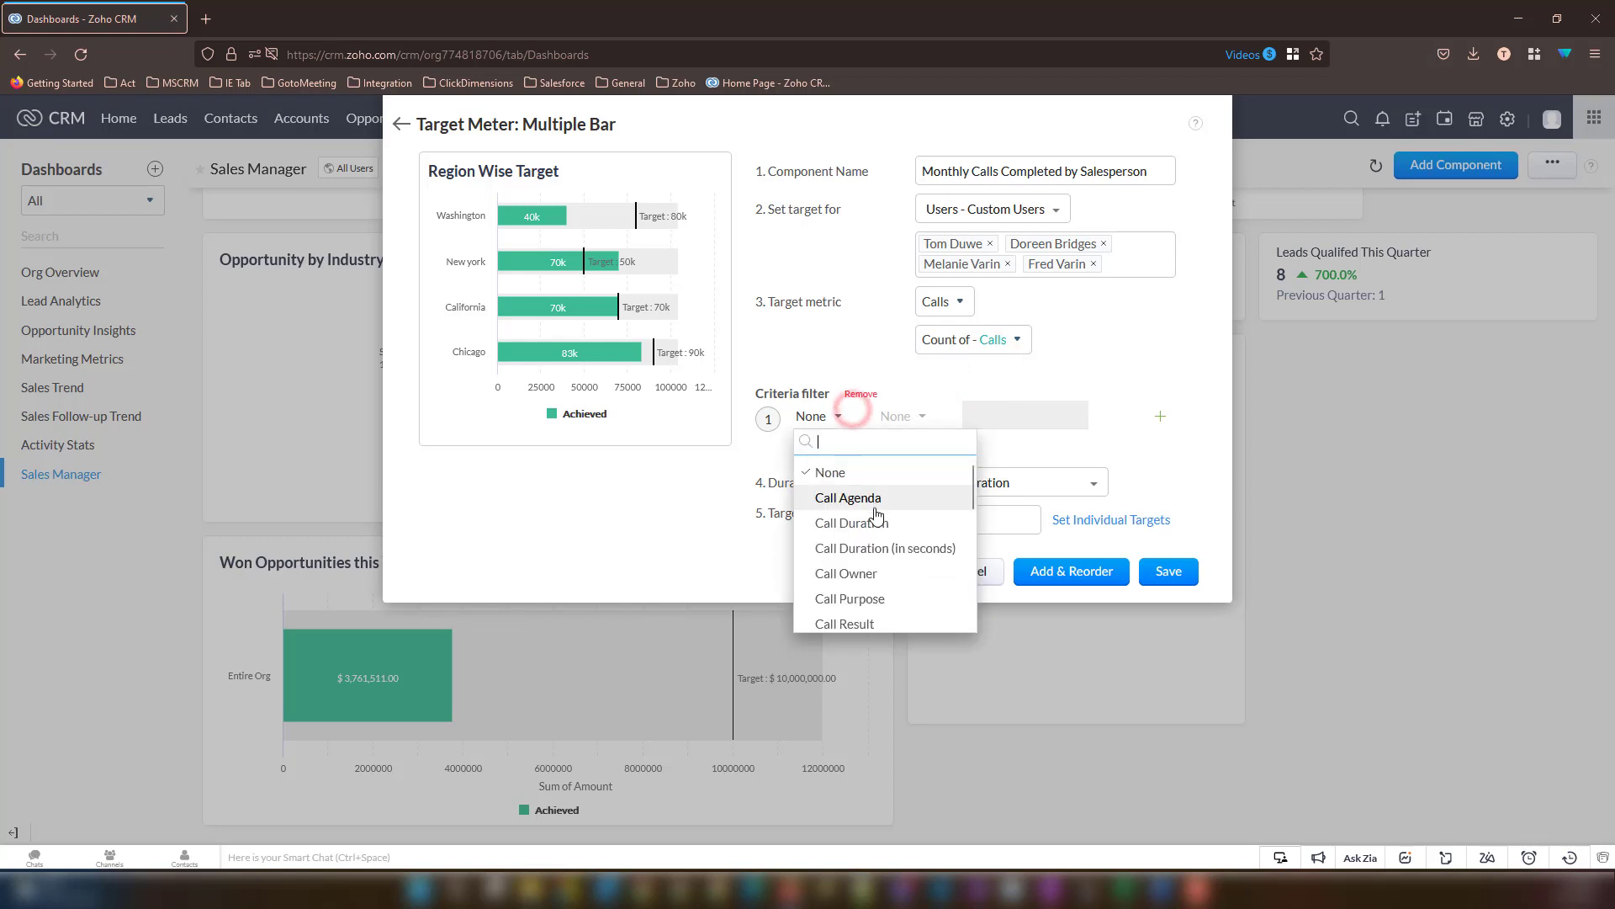
scroll(884, 539, down, 5)
click(875, 490)
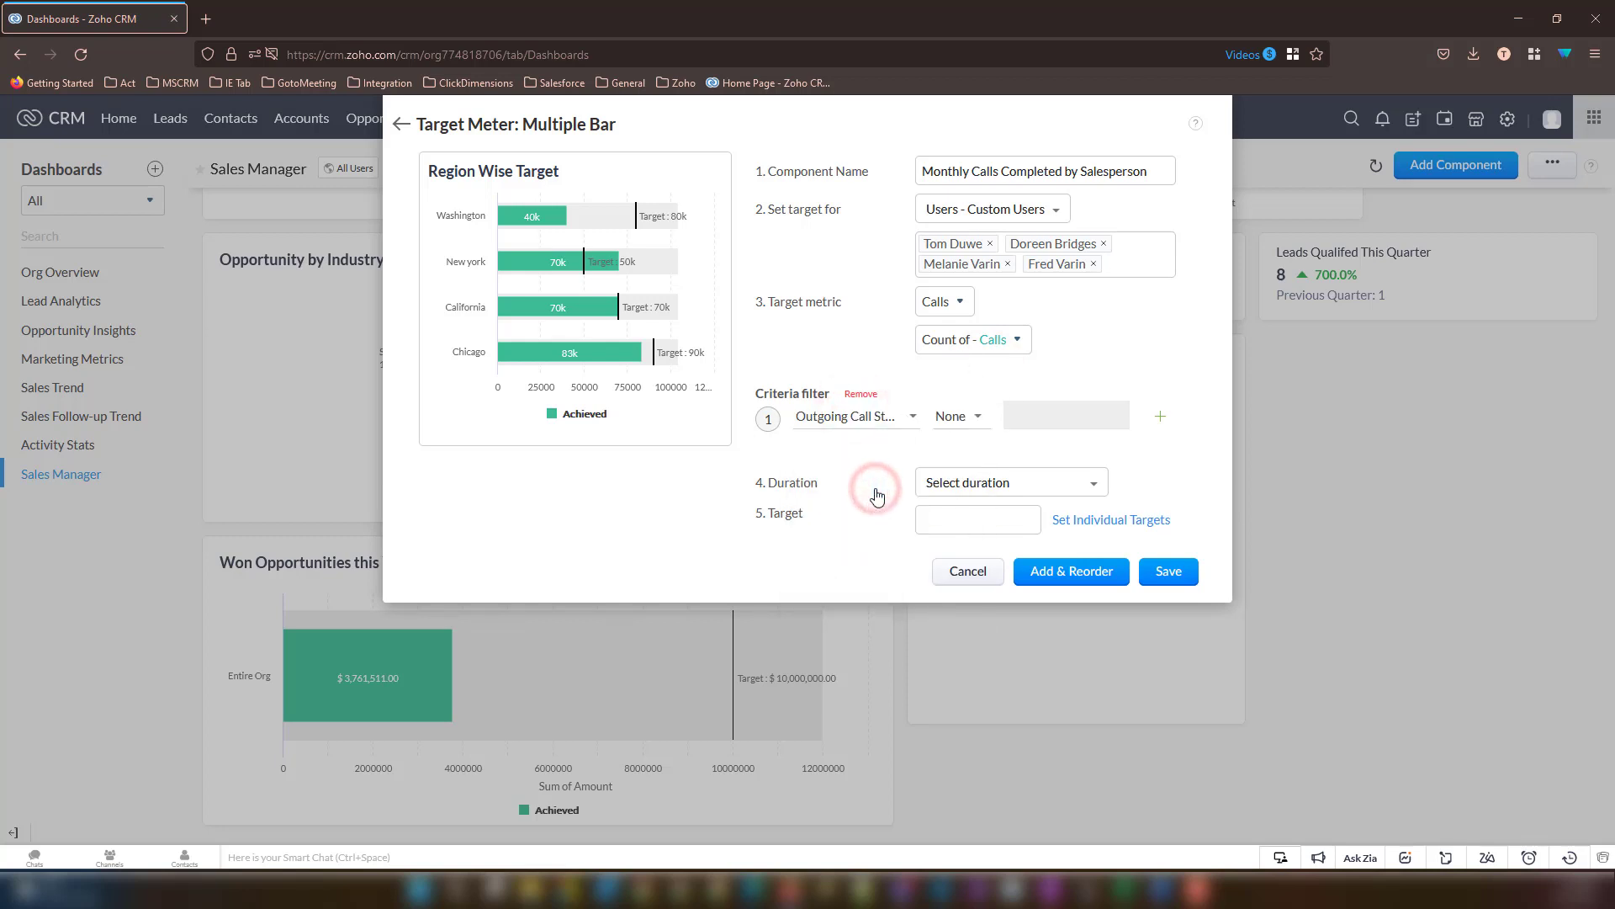
click(958, 421)
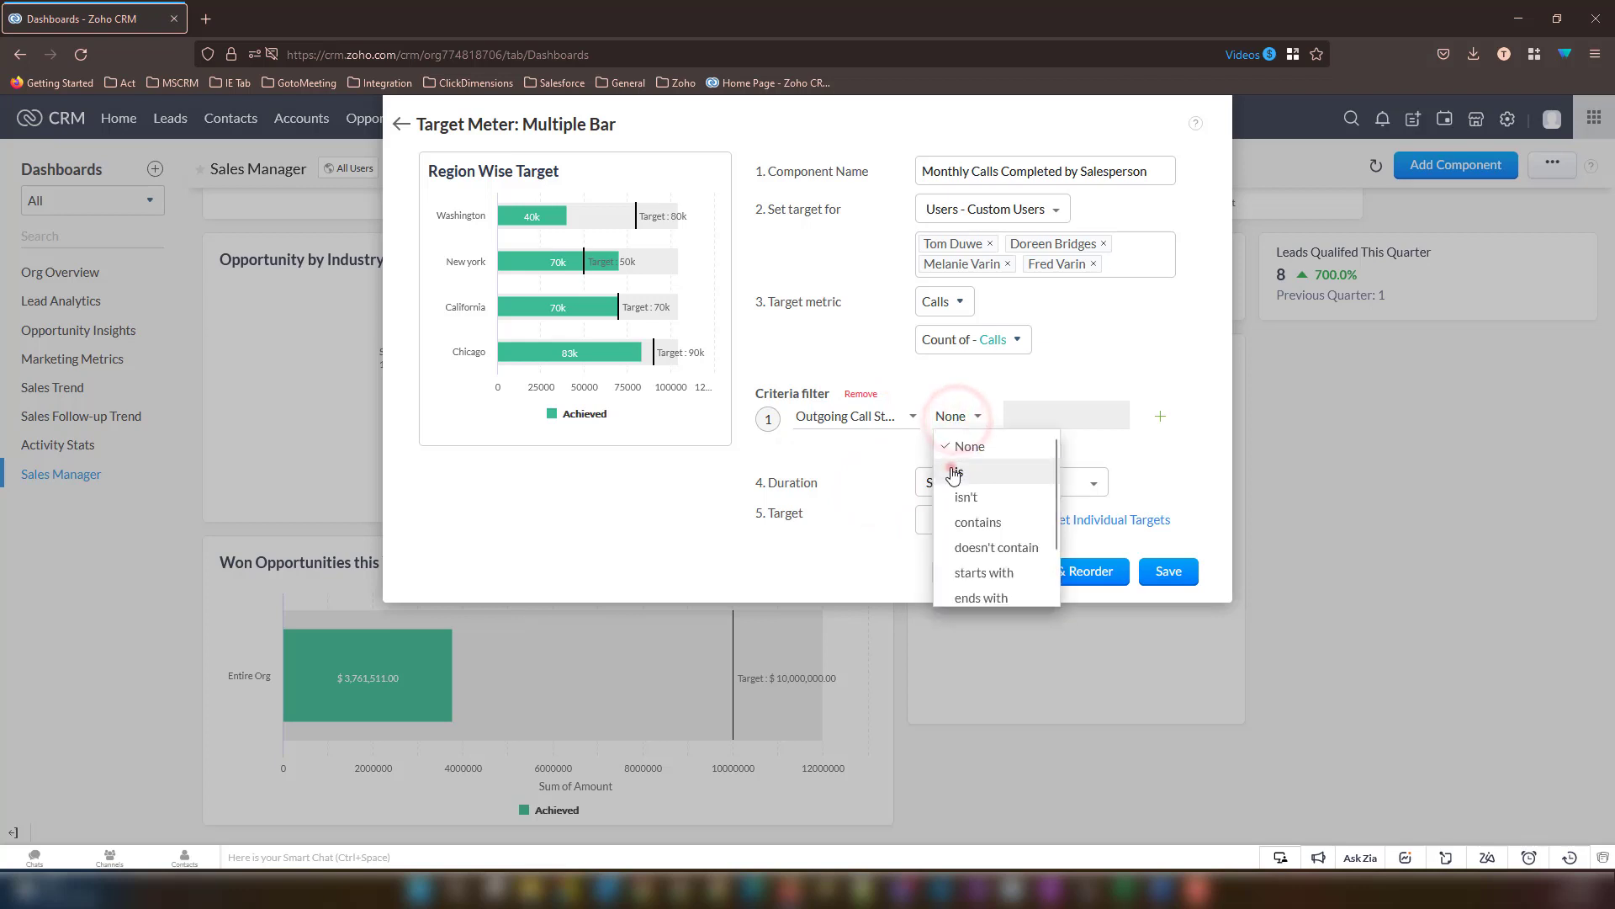
click(951, 469)
click(1032, 416)
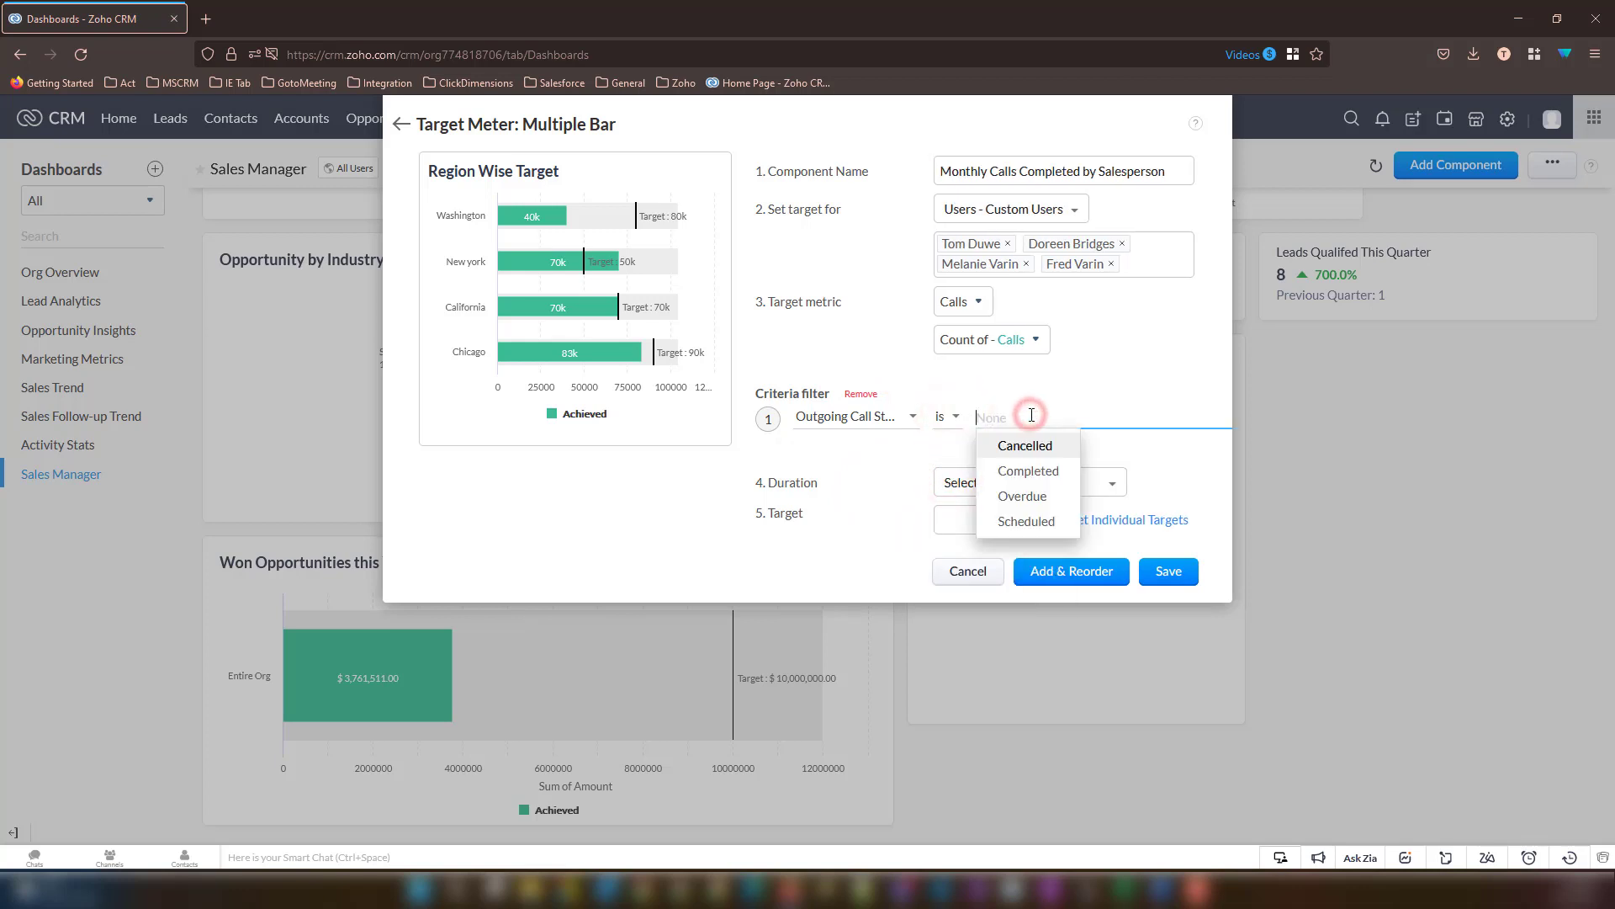
click(1028, 472)
click(1170, 490)
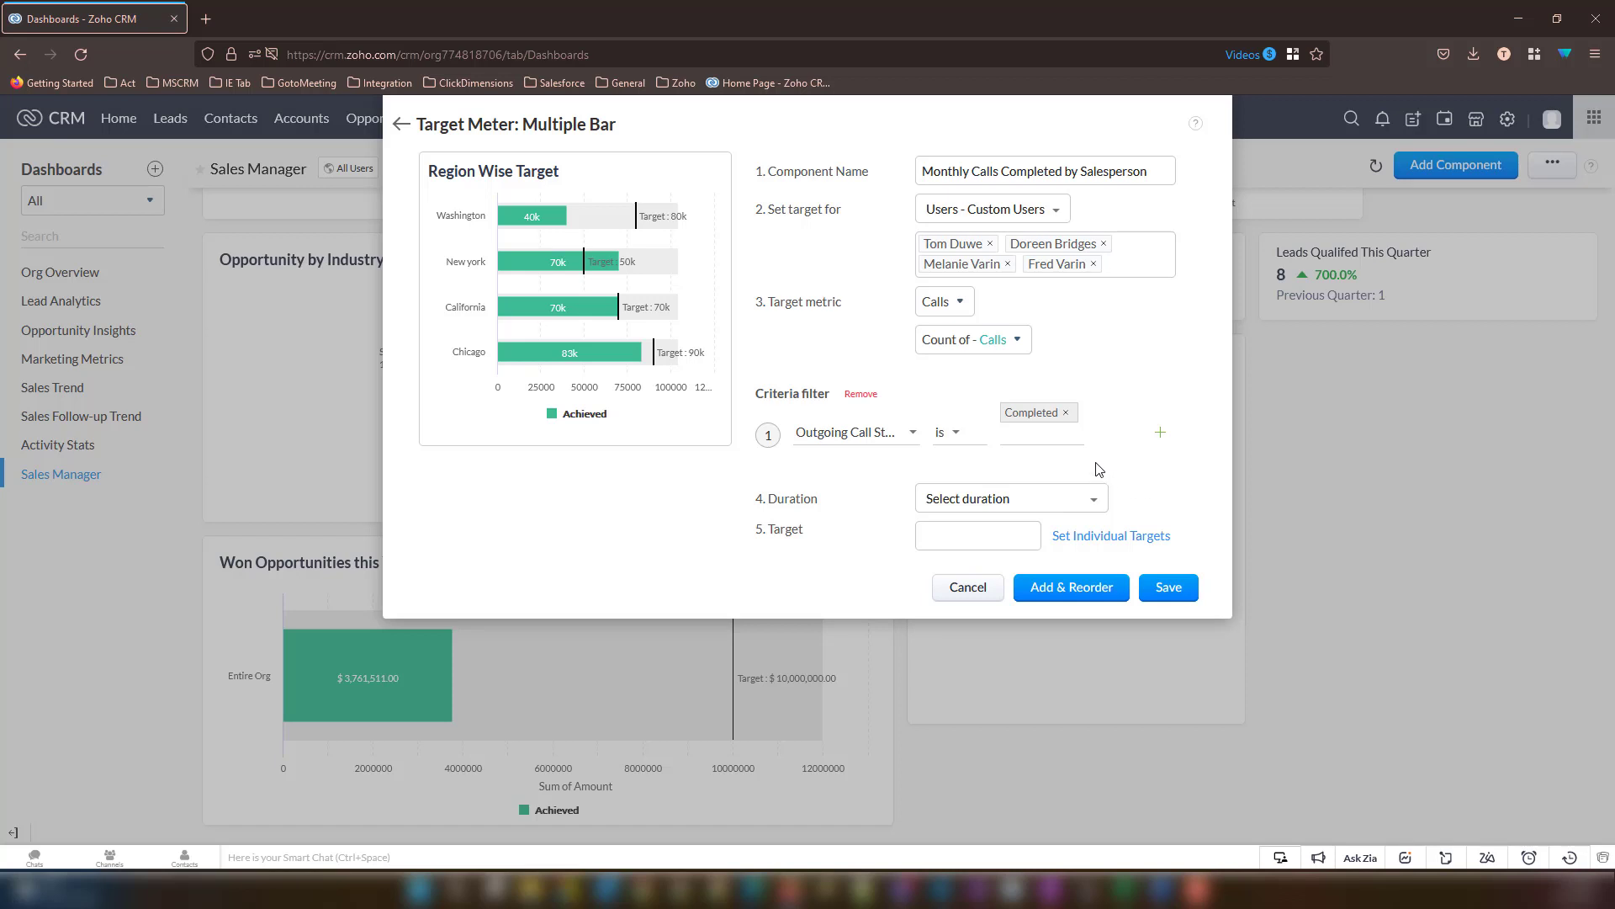
Set the target meter's duration to the calls' Call Start Time within This Month.
click(1057, 507)
mouse_move(1007, 595)
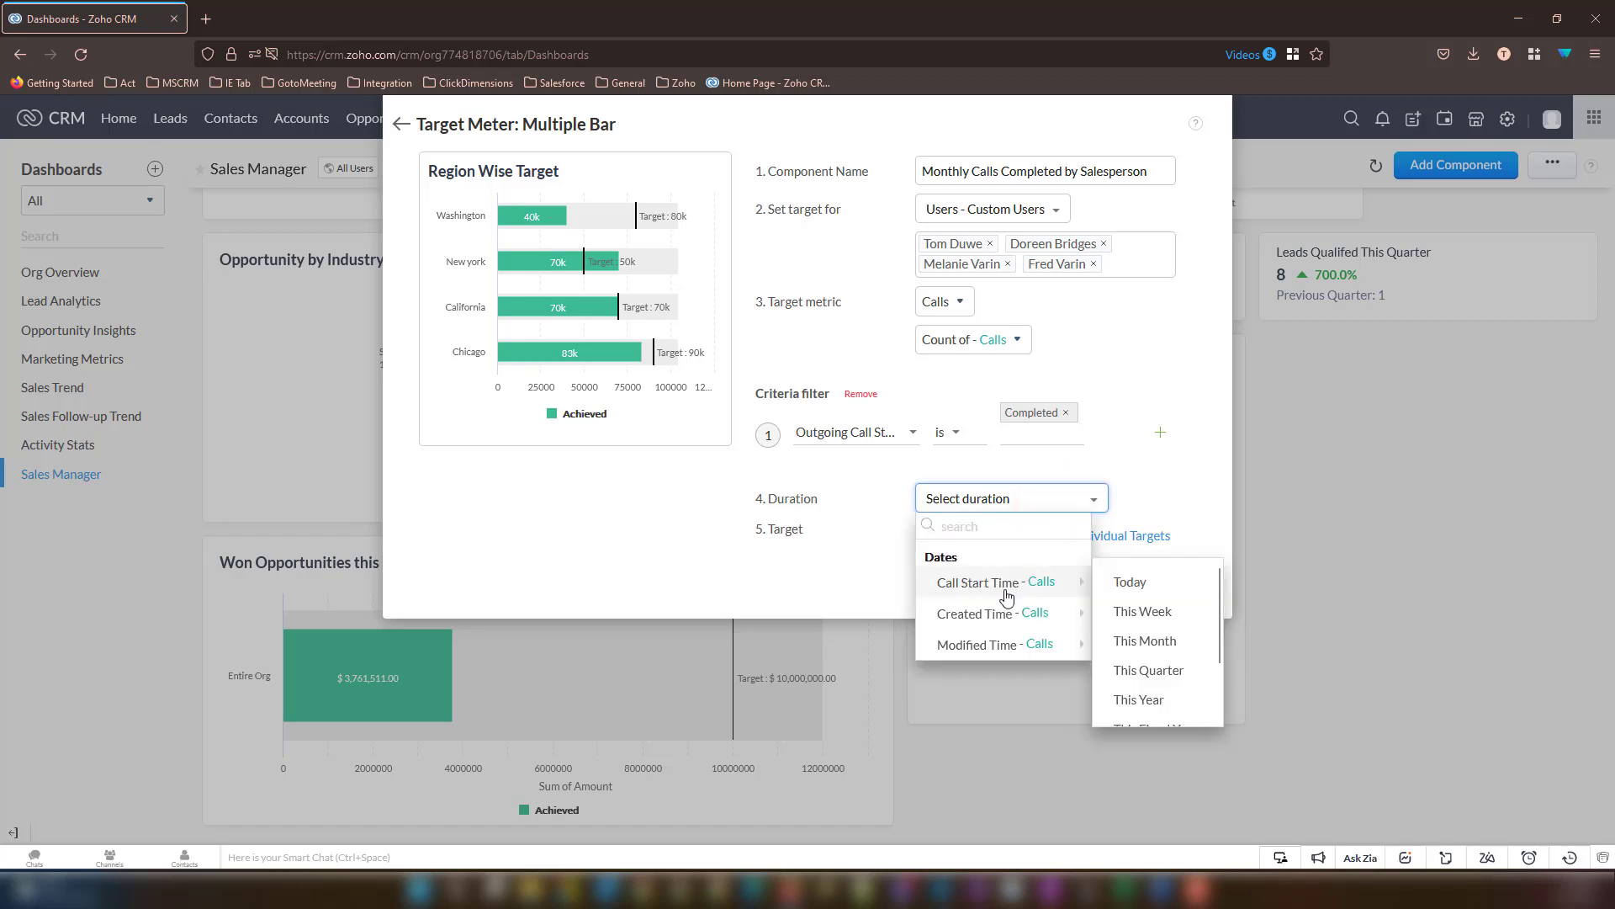
click(1146, 642)
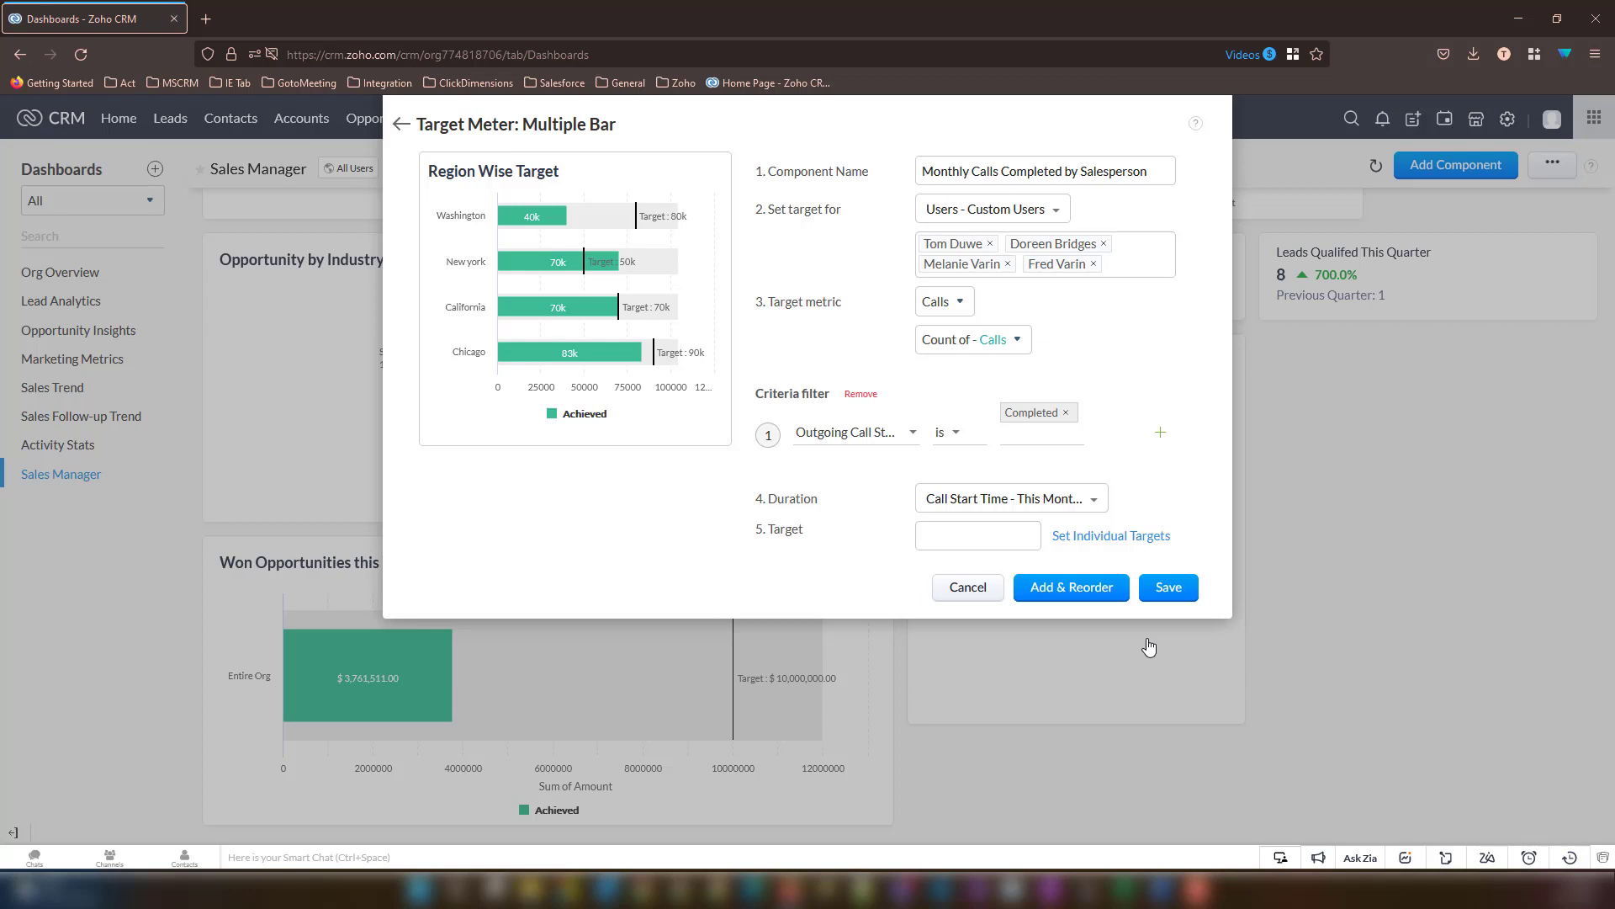
Set the same target of 50 for all the salespeople and save the calls target meter.
click(980, 540)
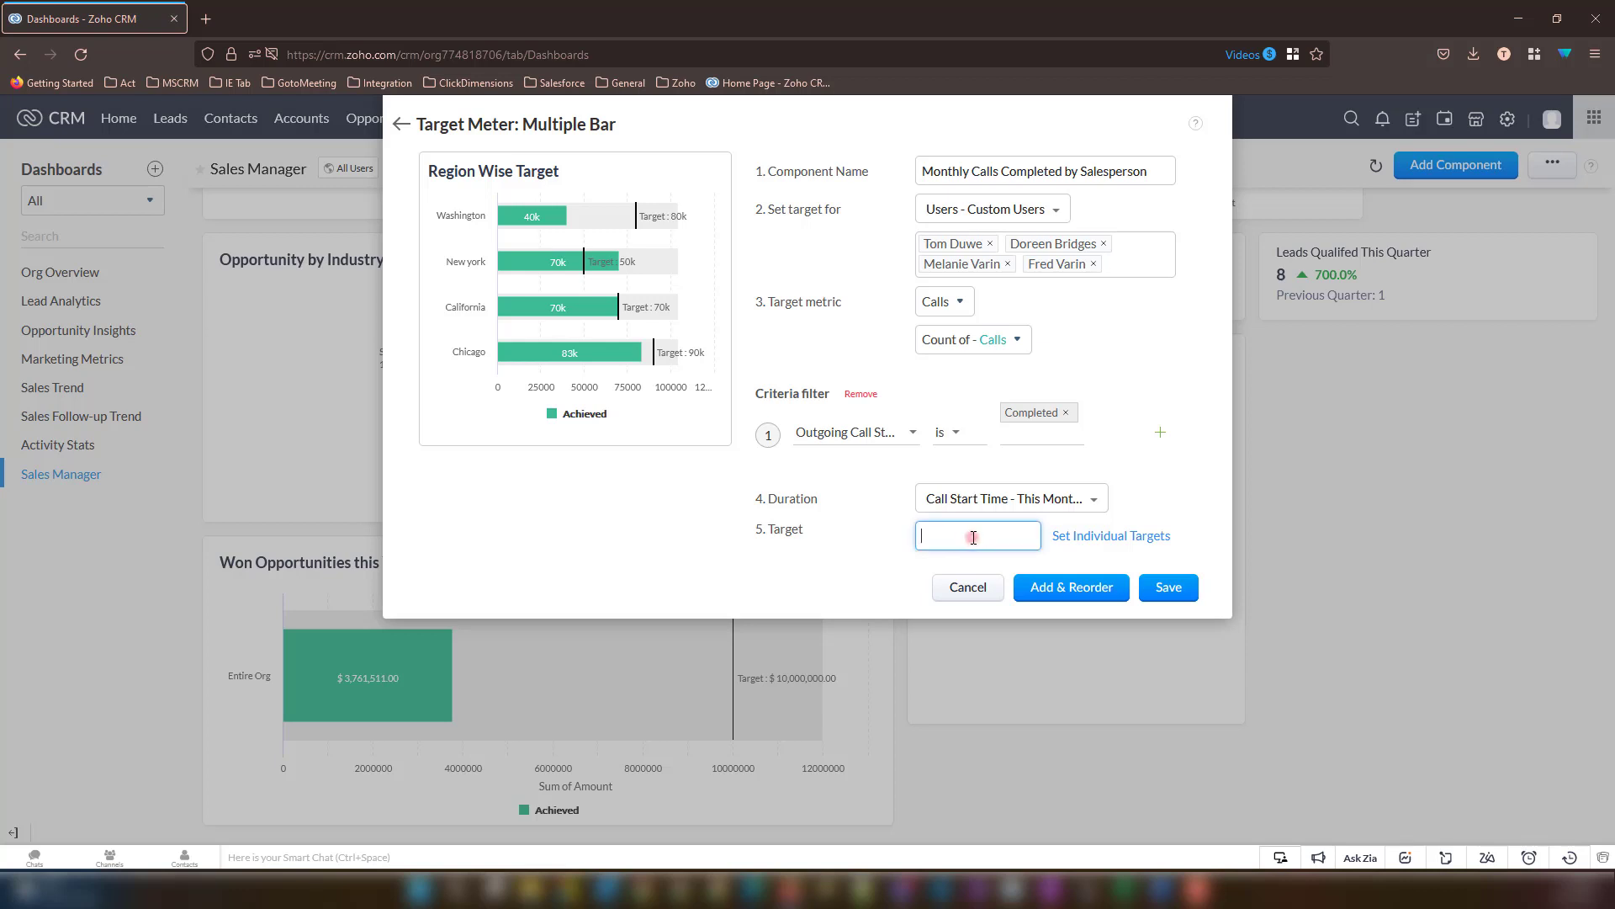
text(50)
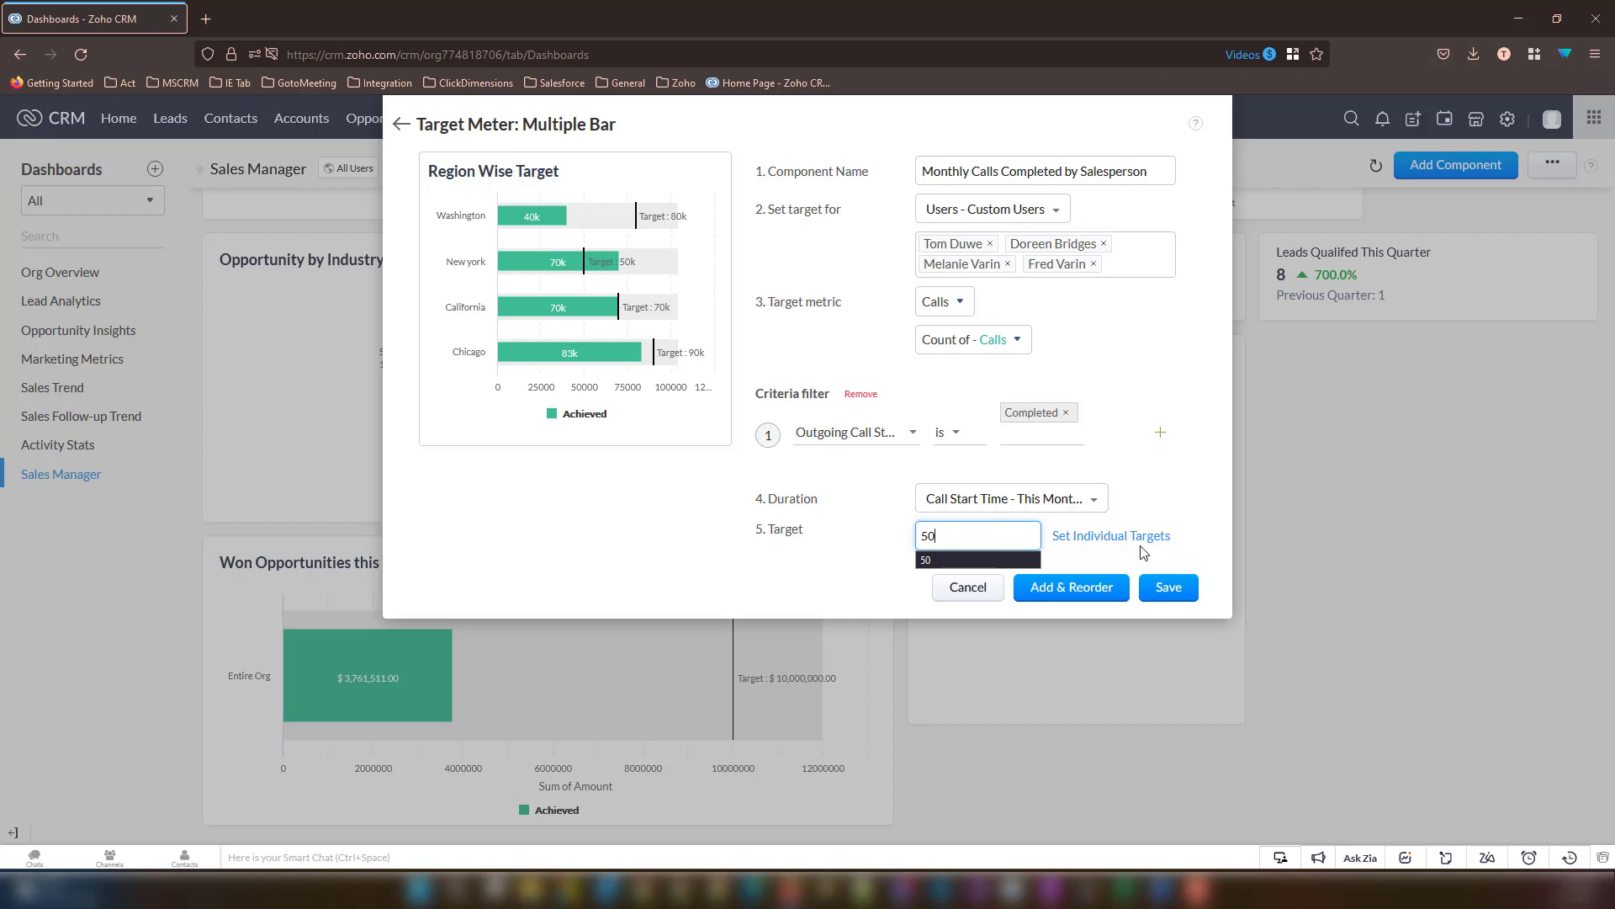
click(1201, 553)
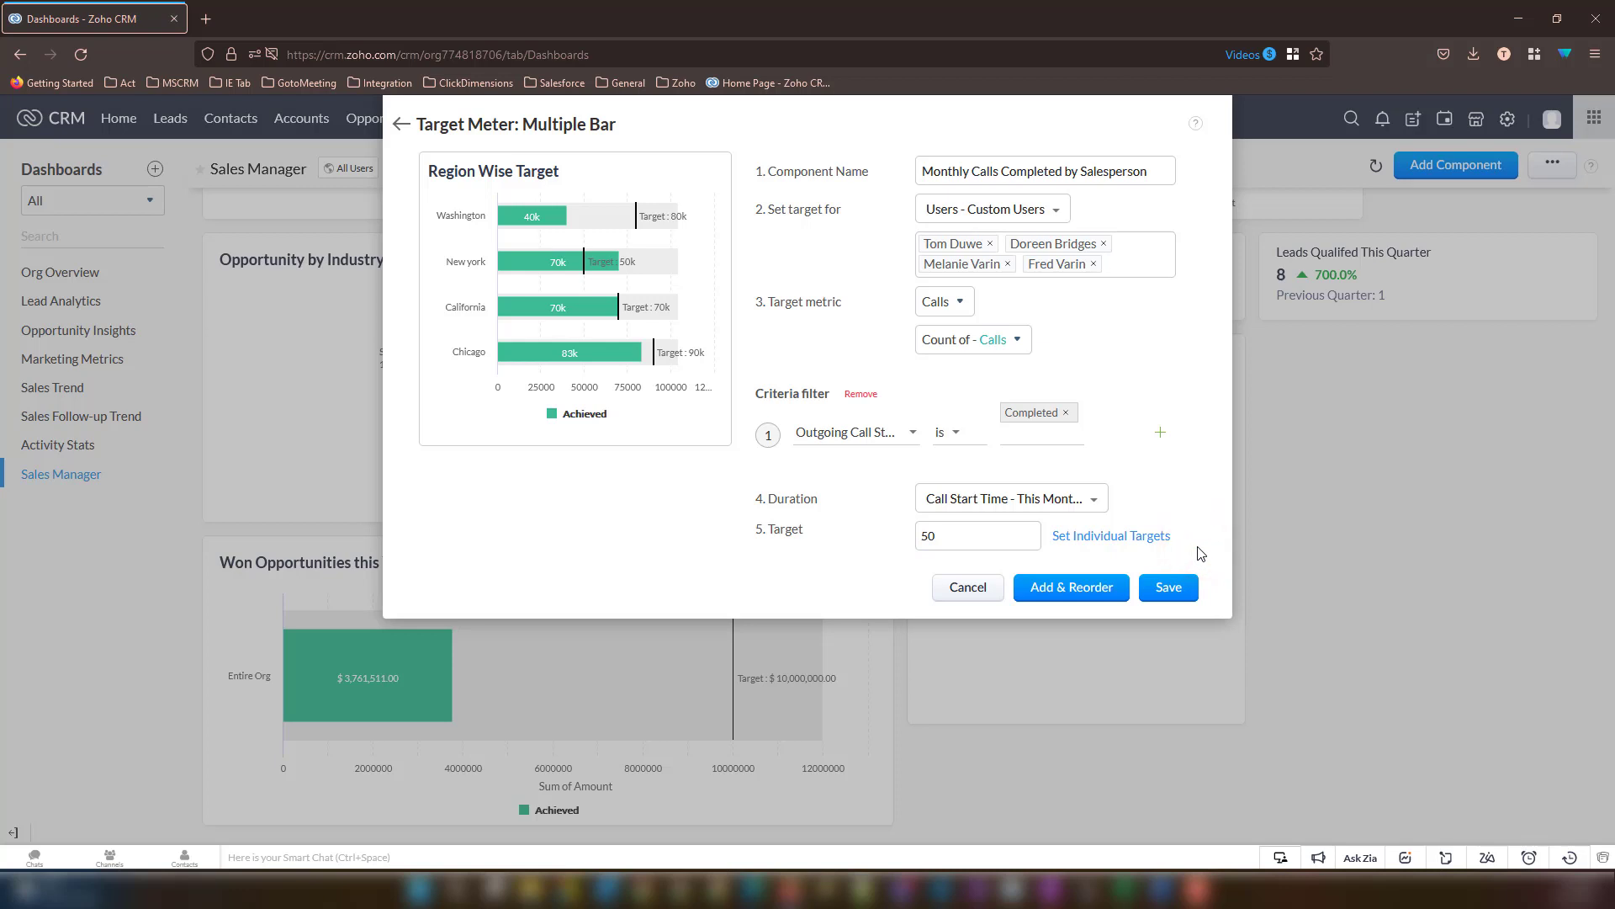
click(1170, 585)
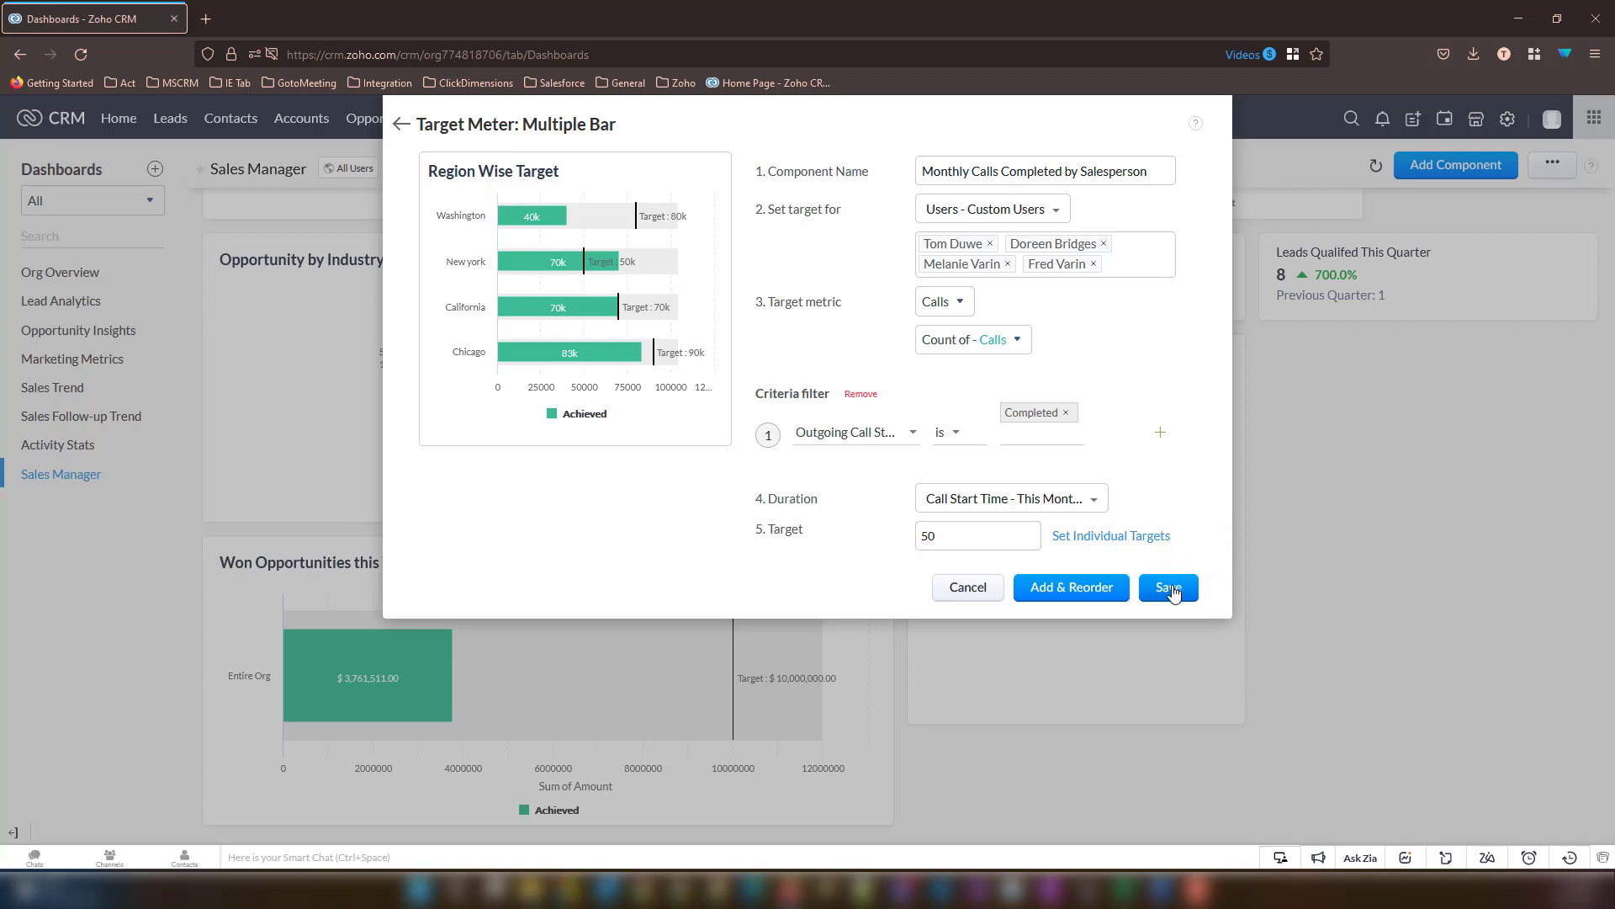